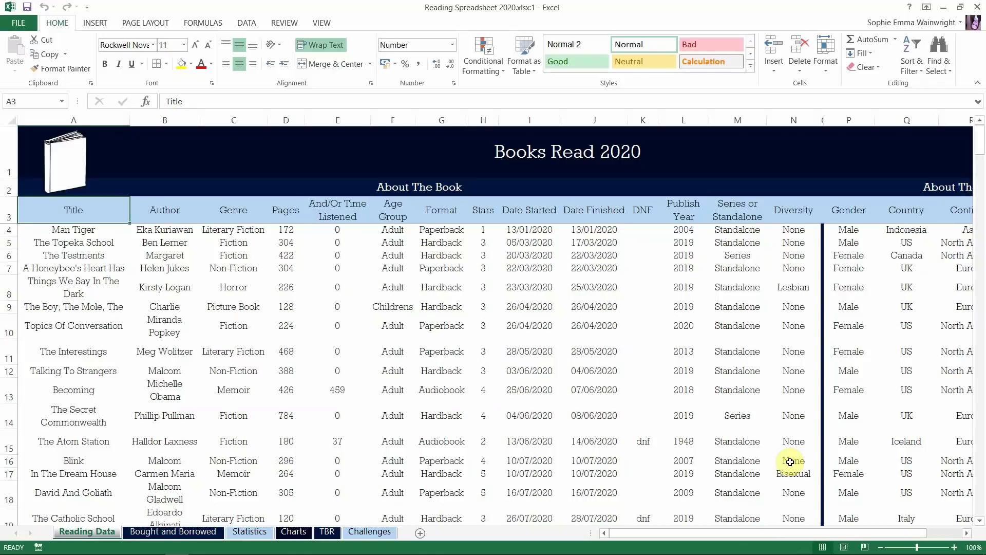
Examine the Title, Author, Genre and Pages columns of the Reading Data sheet
key("Down")
key("Down")
key("Down")
key("Down")
key("Down")
key("Up")
key("Up")
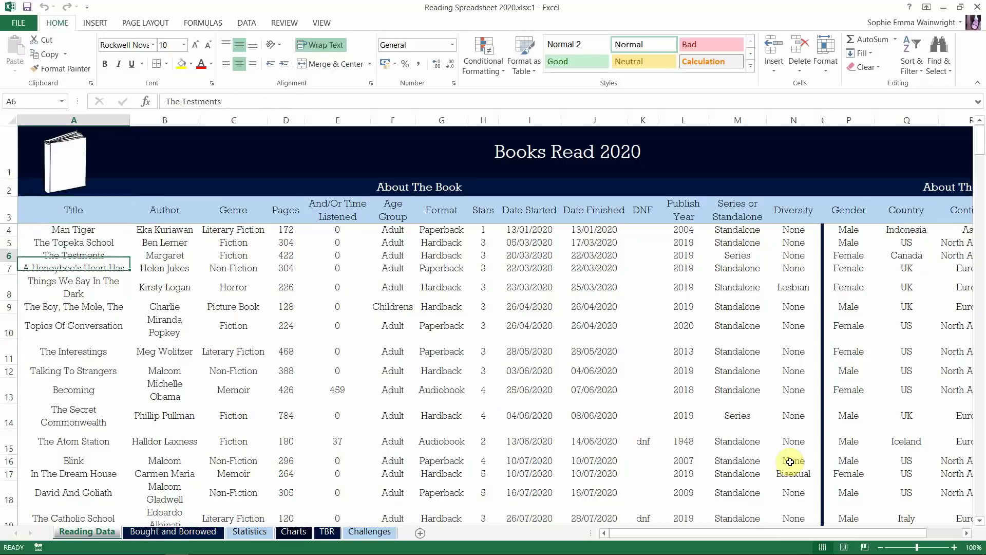
key("Up")
key("Up")
key("Up")
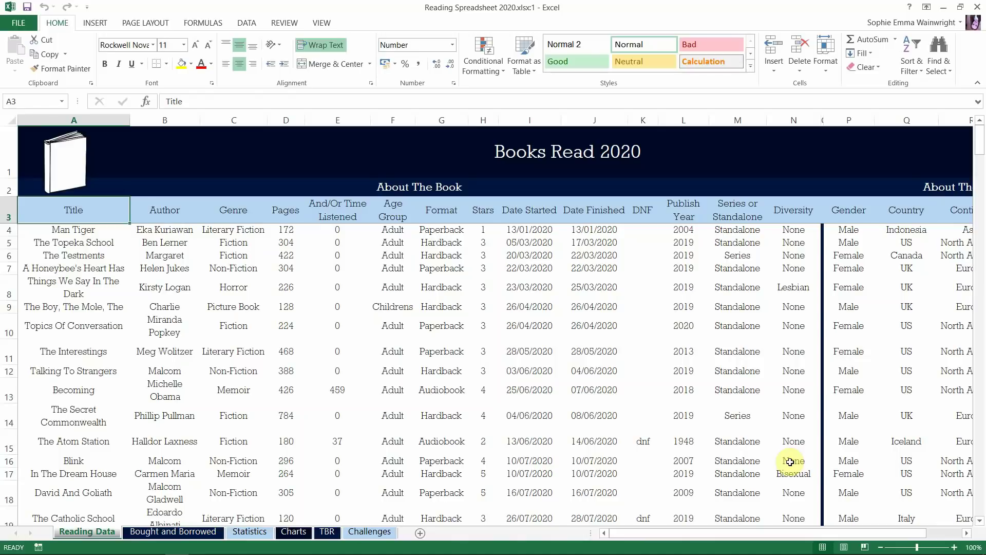
key("Right")
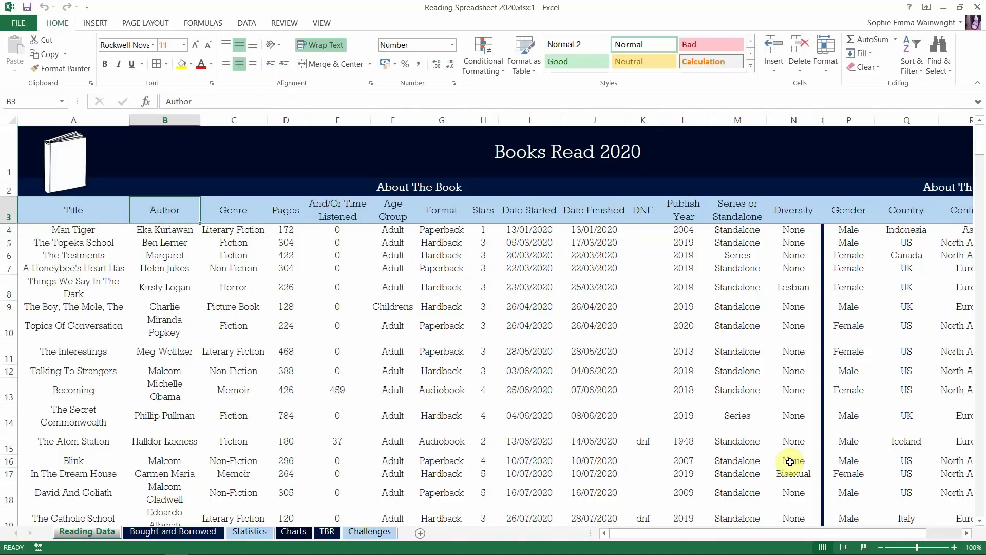
key("Right")
key("Right")
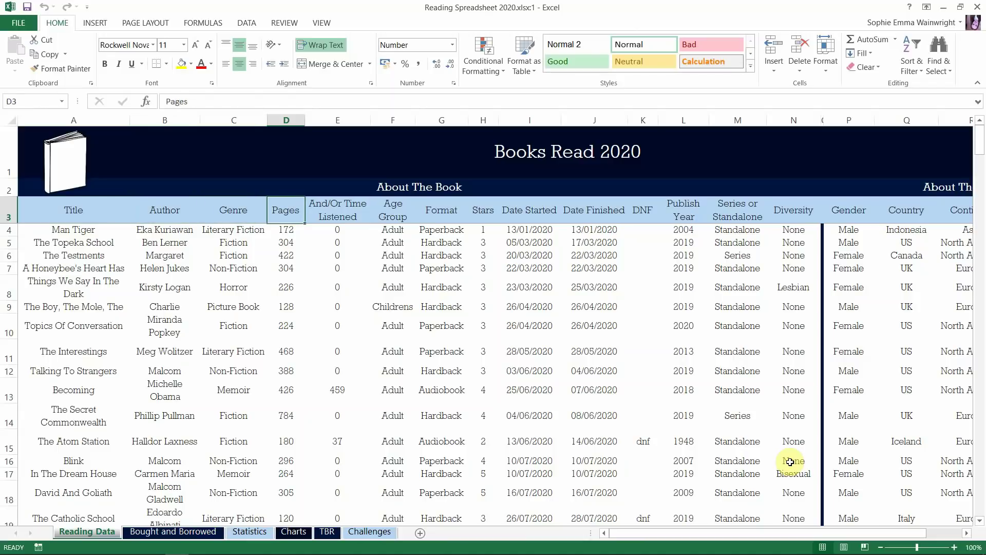
Examine the And/Or Time Listened column, checking its entries down to the audiobook rows
key("Right")
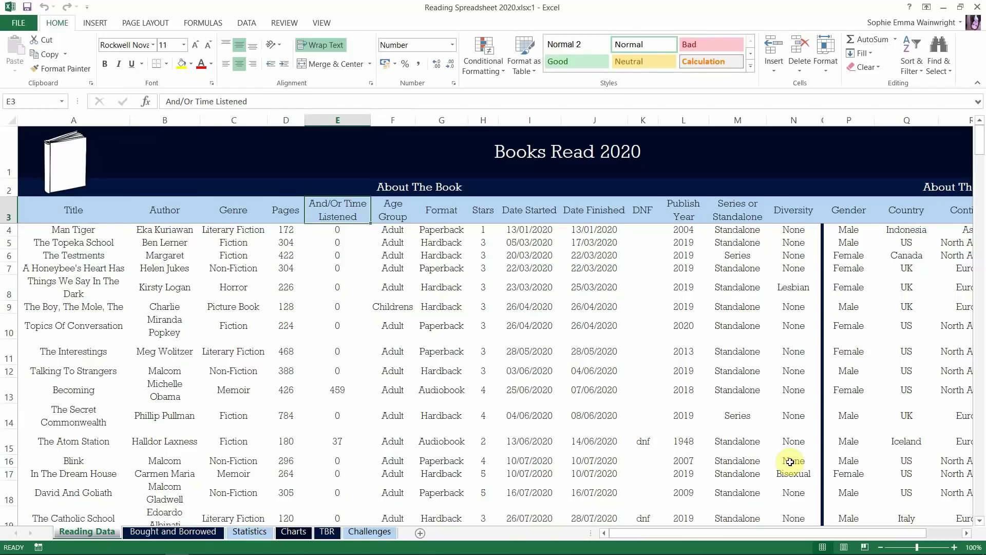
key("Down")
key("Down")
key("Down")
key("Down")
key("Down")
key("Down")
key("Down")
key("Down")
key("Down")
key("Down")
key("Down")
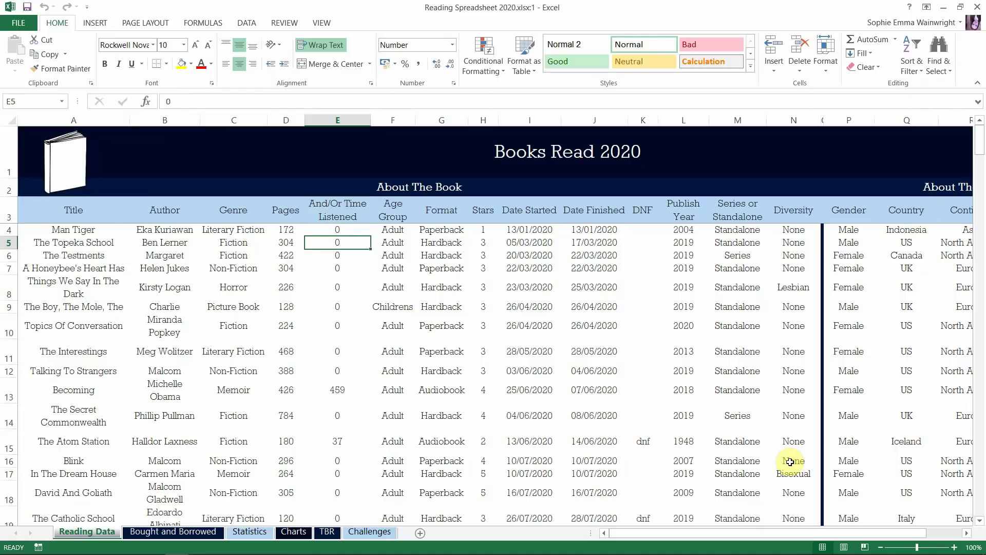
key("Up")
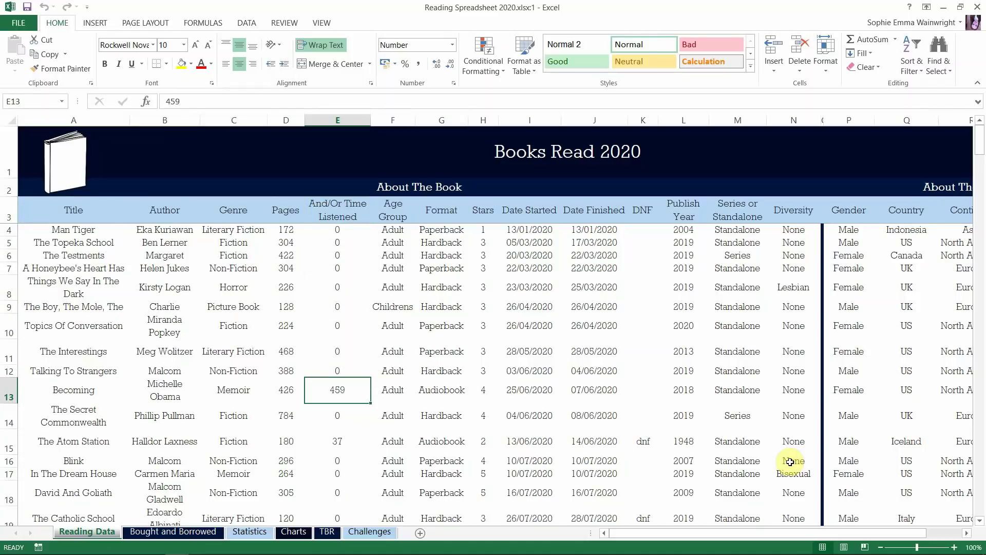
key("Up")
key("Up")
key("Up")
key("Up")
key("Up")
key("Up")
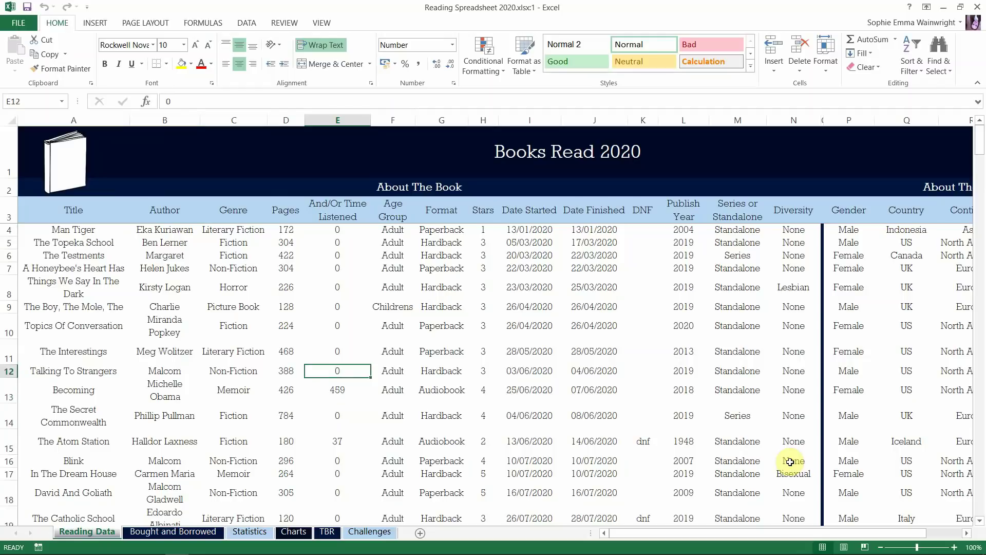
key("Up")
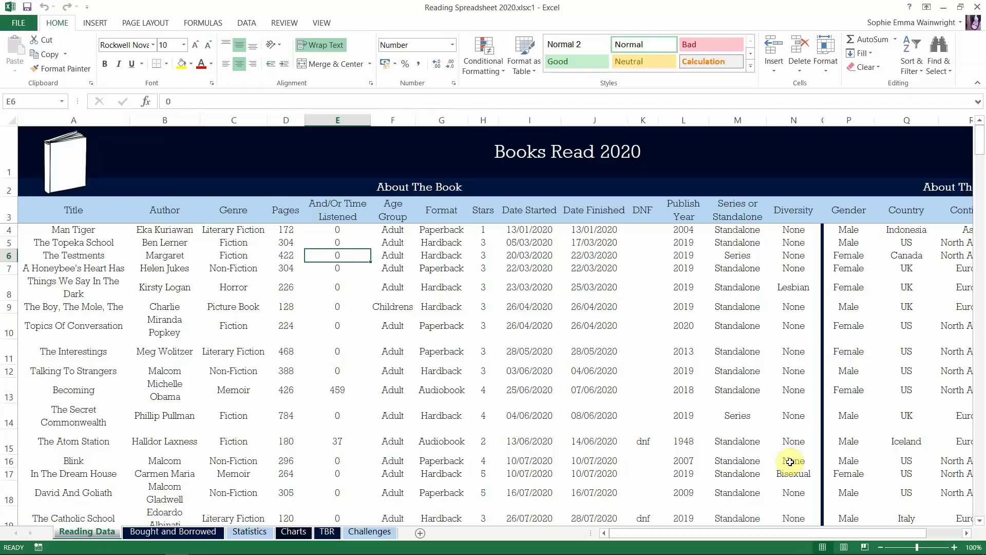
key("Up")
key("Up")
key("Up")
Review the remaining About The Book column headings from Age Group through Diversity
key("Right")
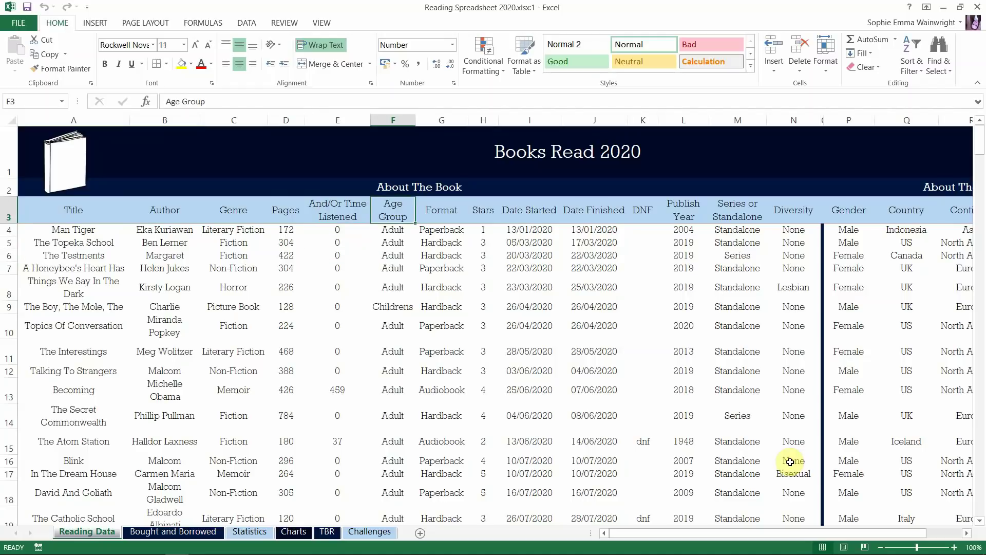
key("Right")
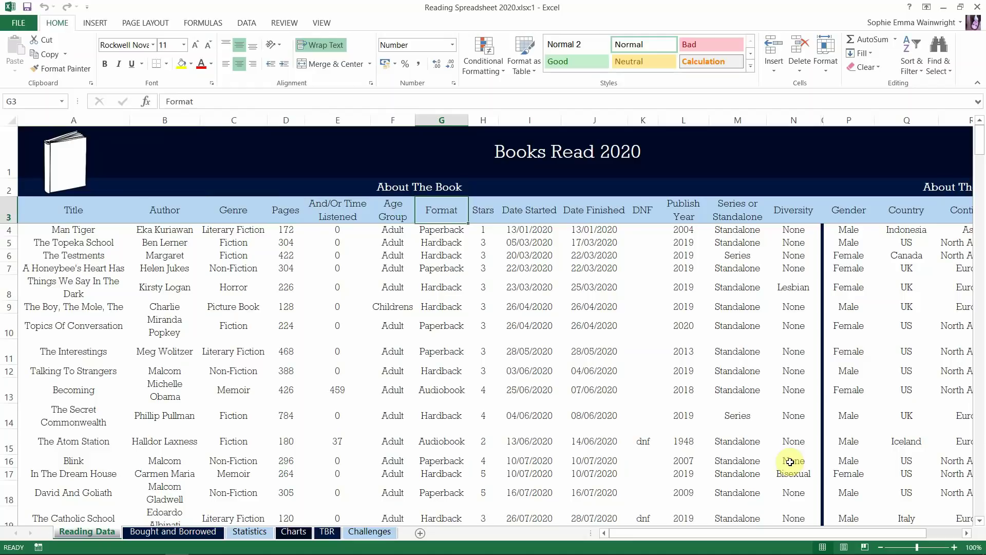
key("Right")
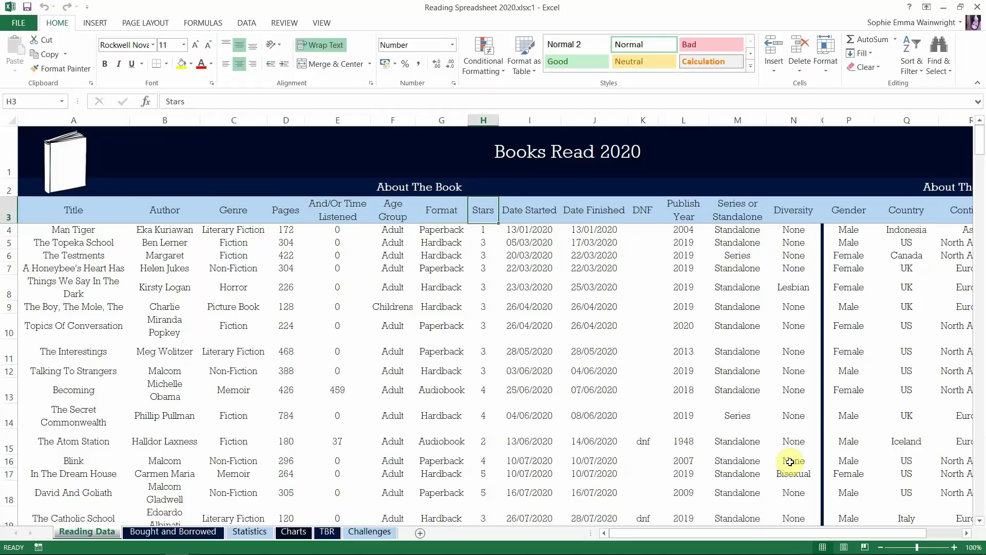
key("Right")
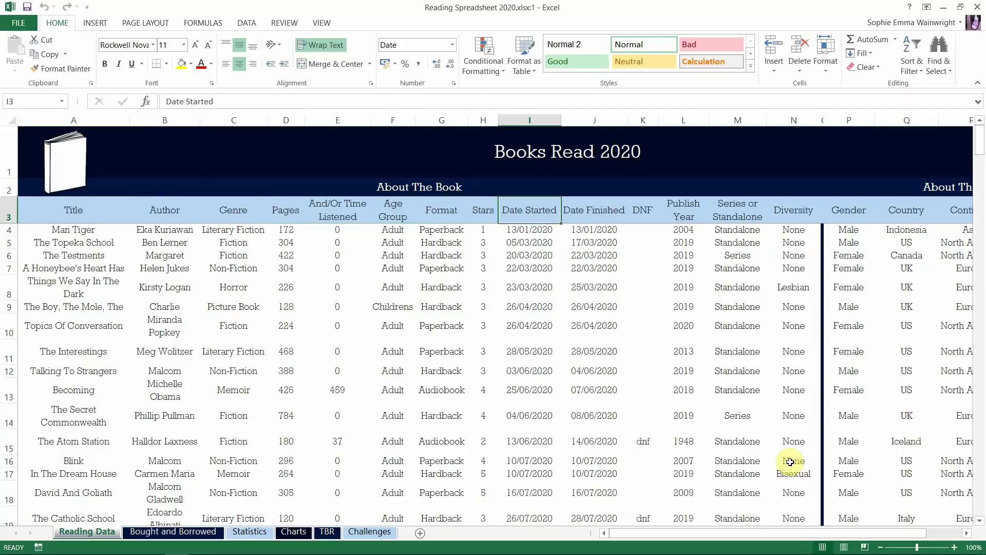
key("Right")
key("Right")
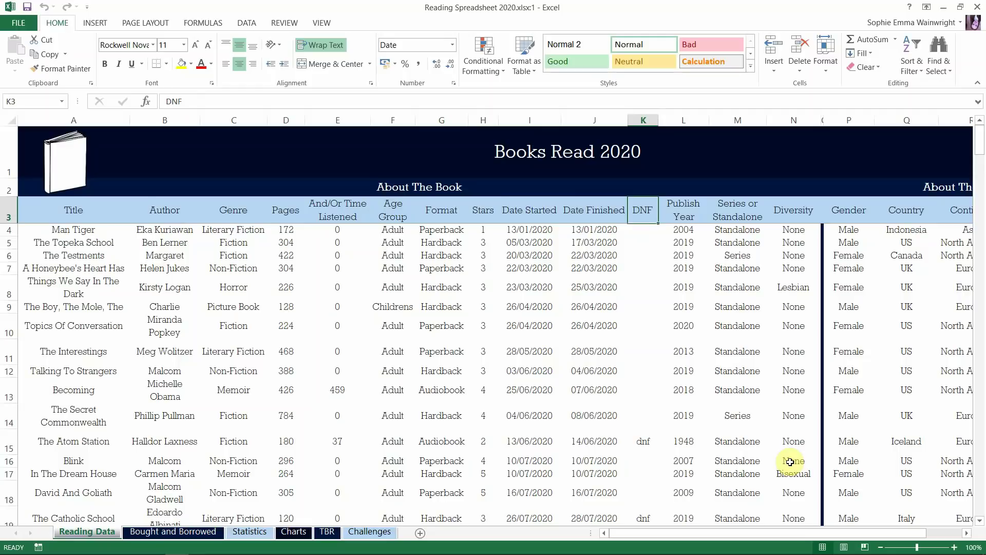
key("Right")
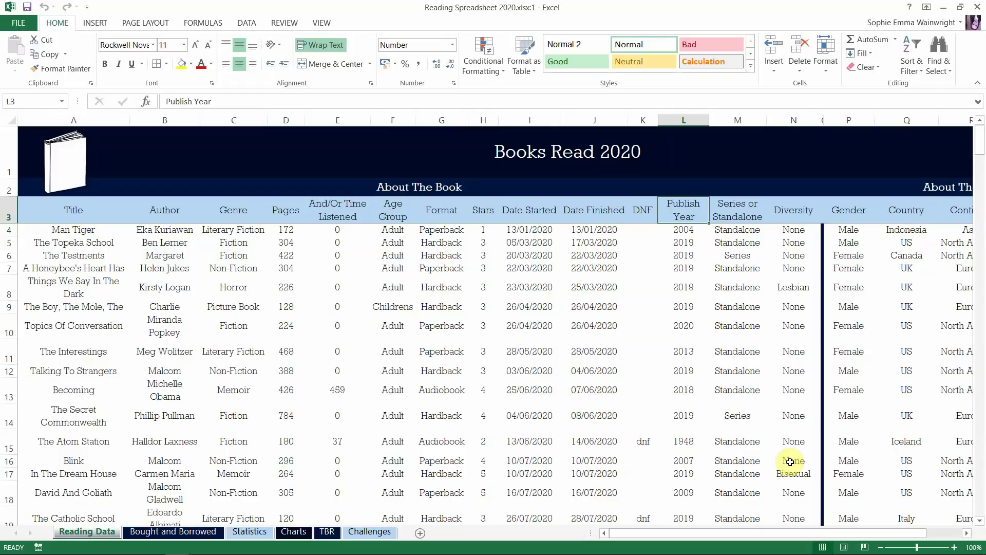
key("Right")
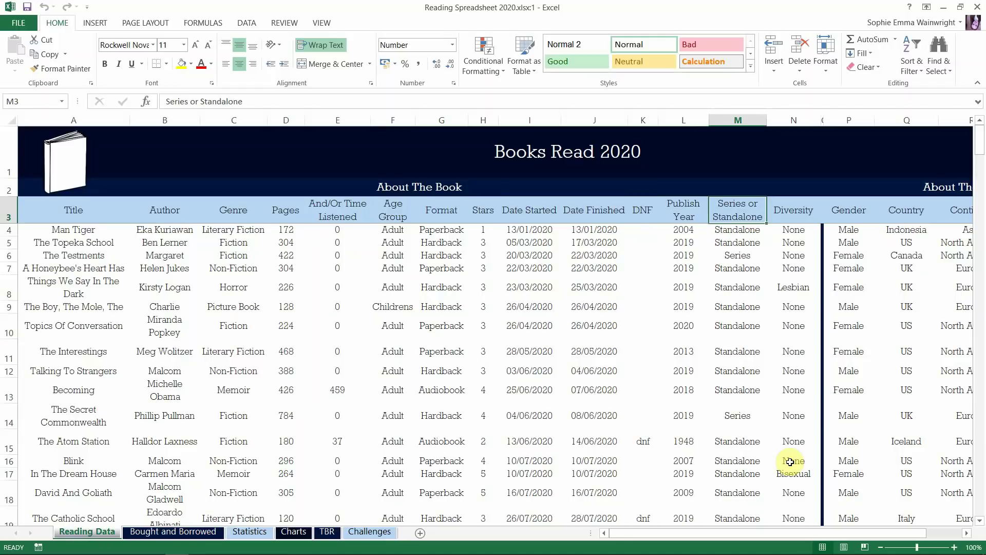
key("Right")
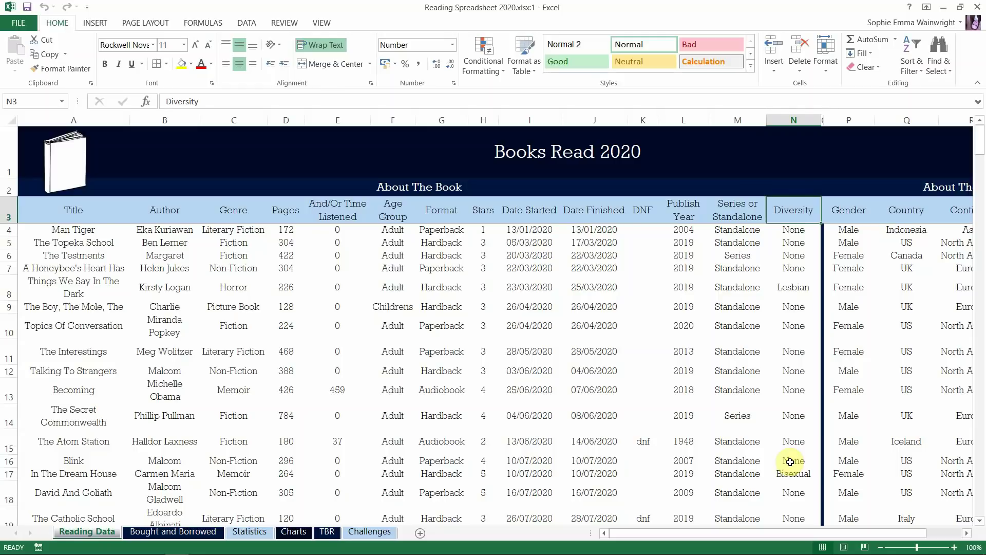
Review the About The Author columns: Gender, Country, Continent, Race and In Translation?
key("Right")
key("Right")
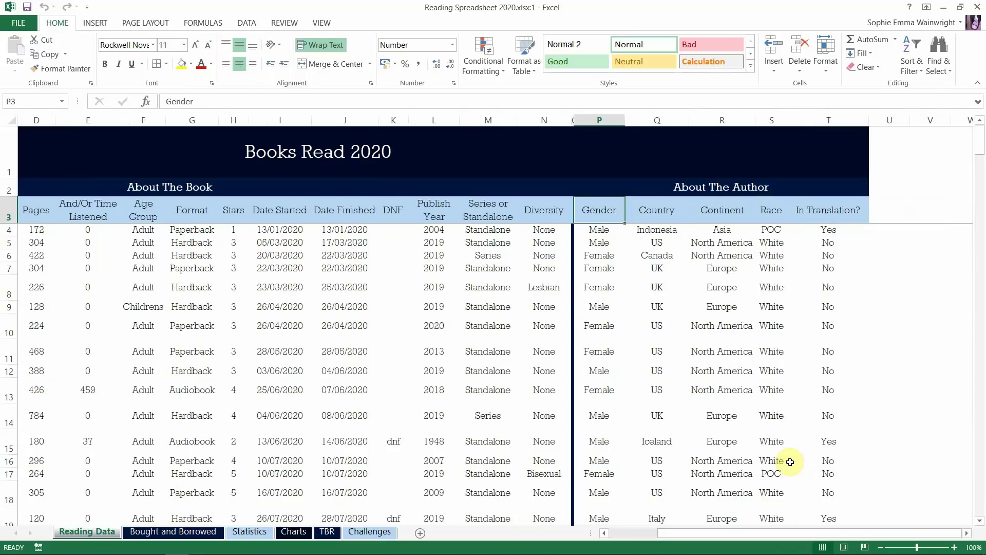
key("Up")
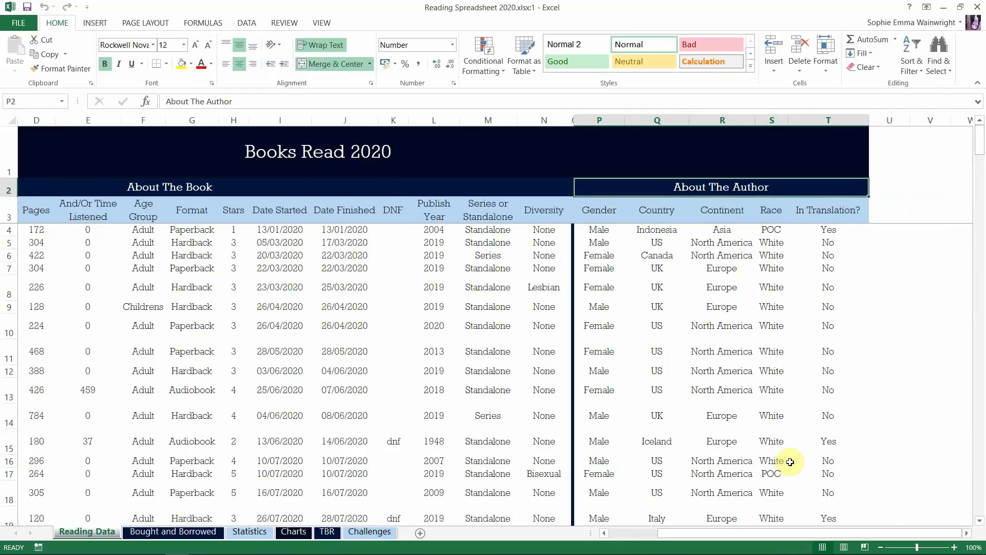
key("Down")
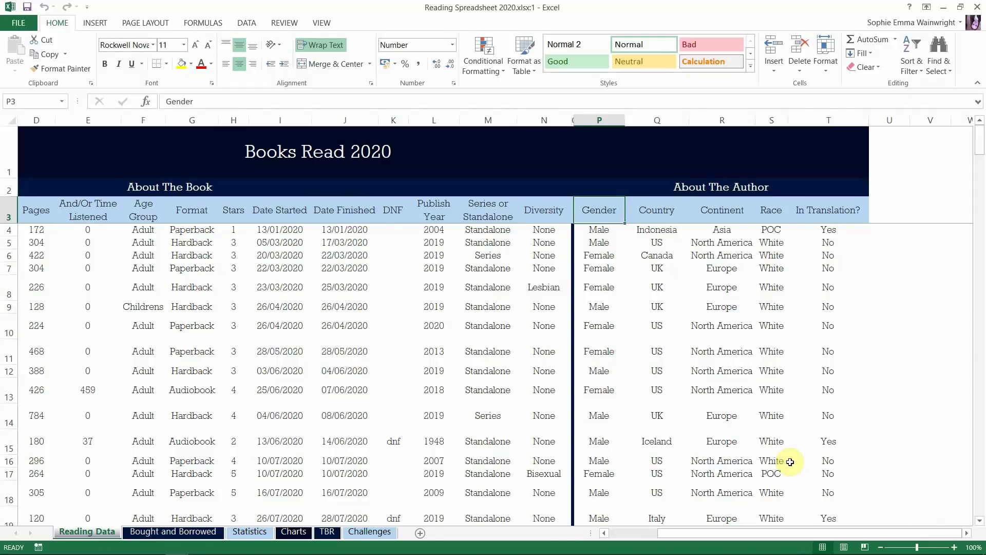
key("Right")
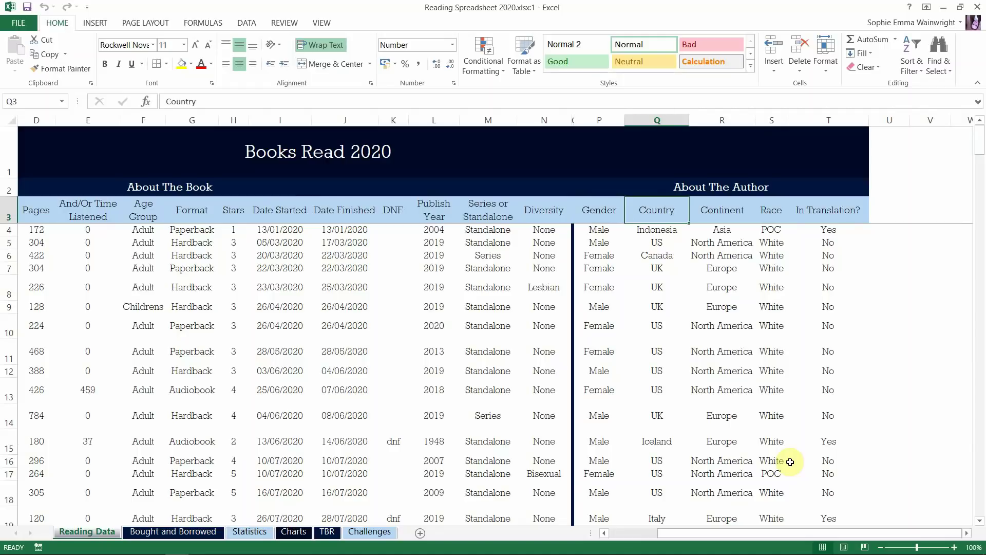
key("Right")
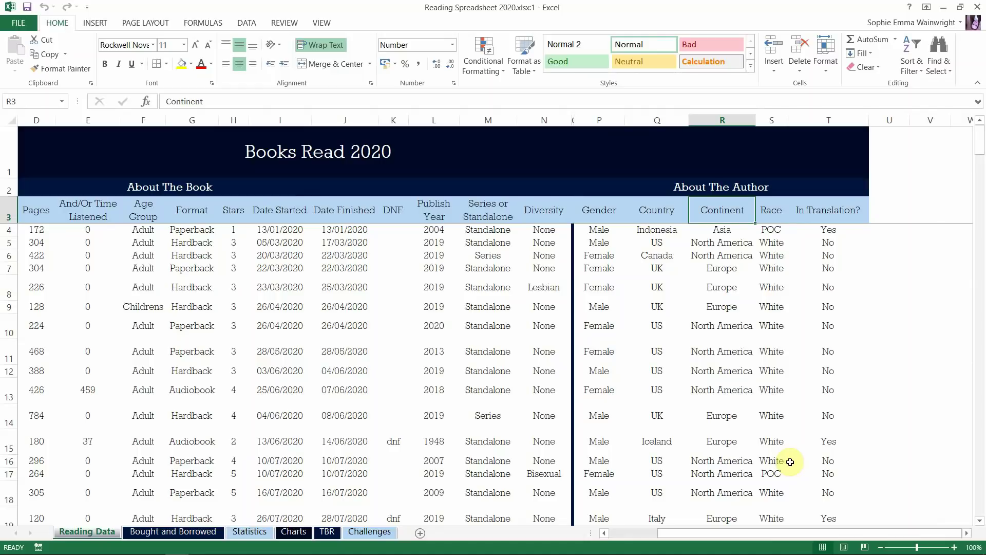
key("Right")
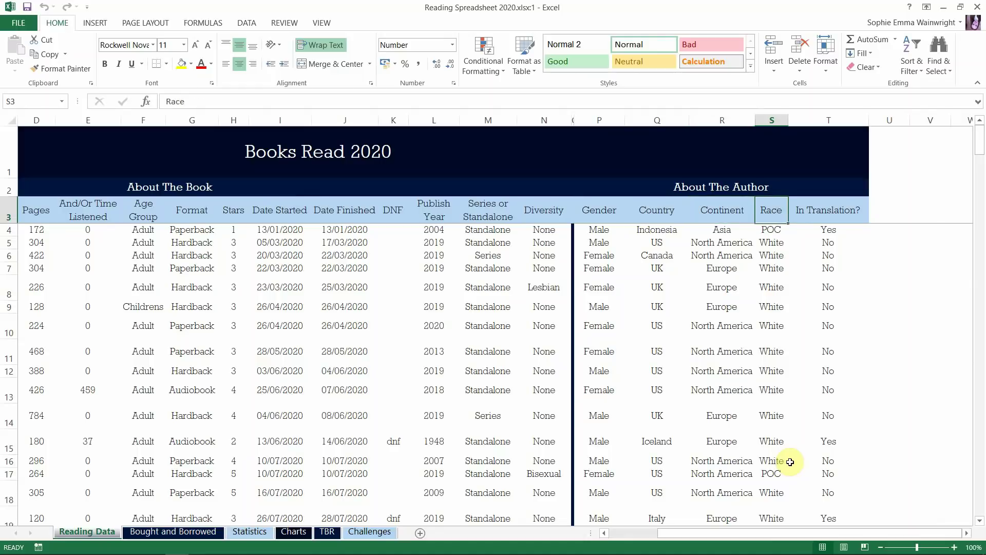
key("Down")
key("Down")
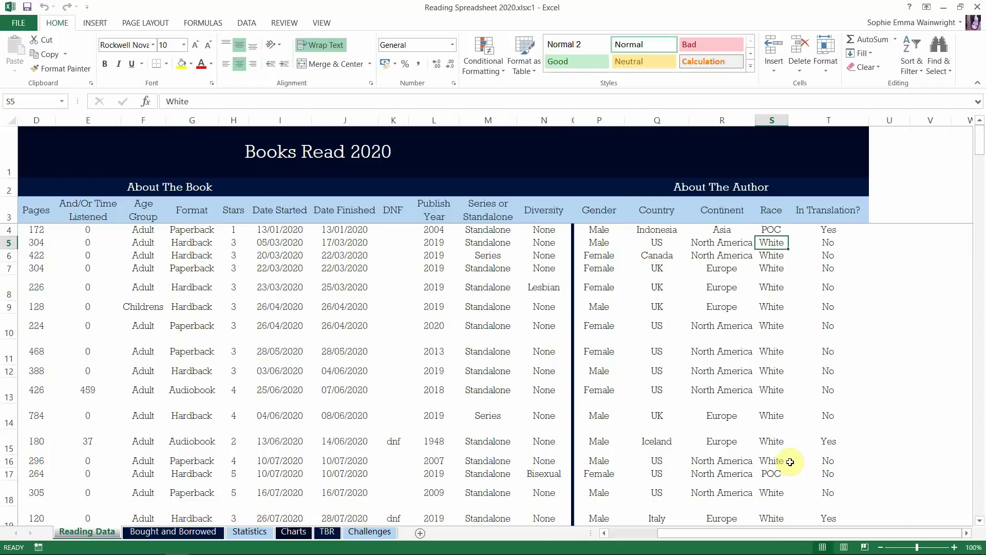
key("Up")
key("Up")
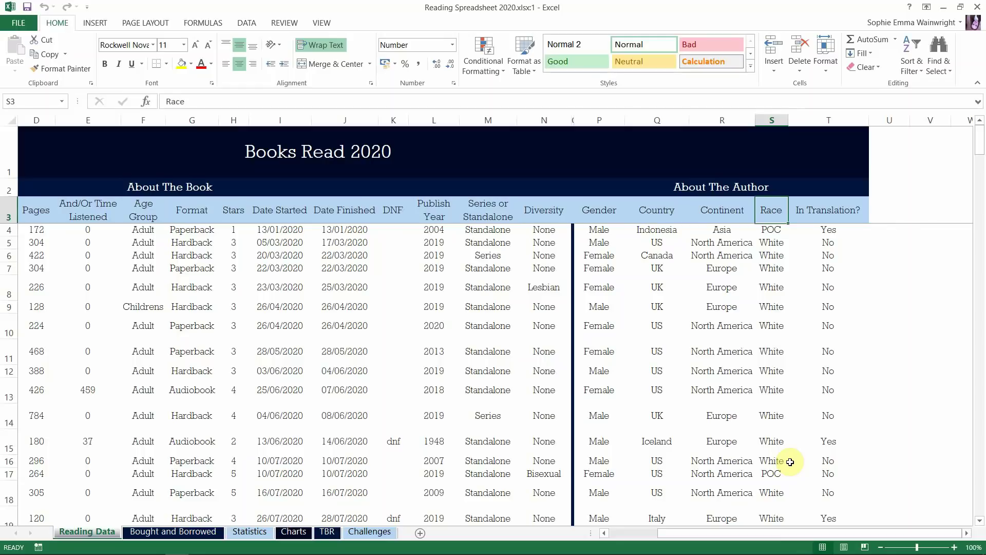
key("Right")
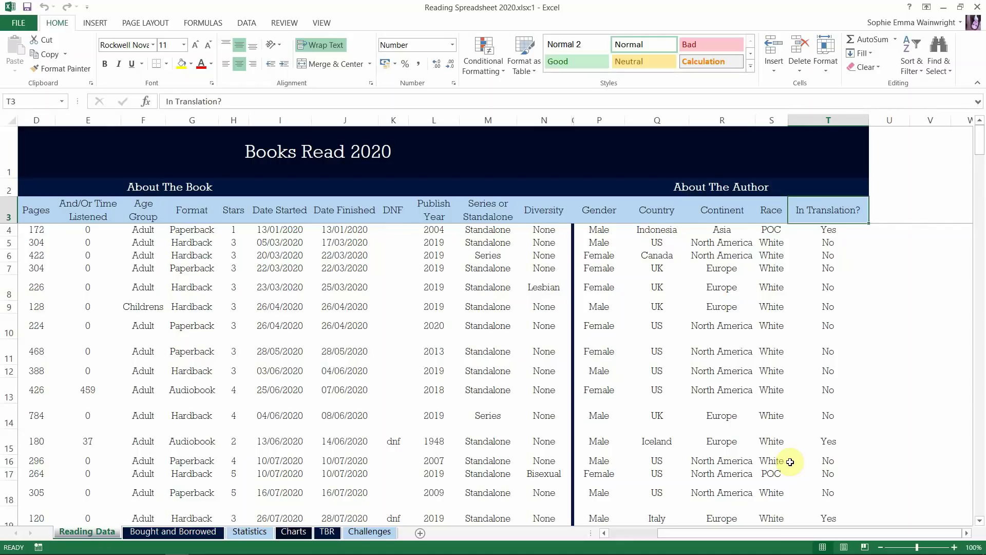
key("Up")
key("Down")
key("Down")
key("Up")
key("Down")
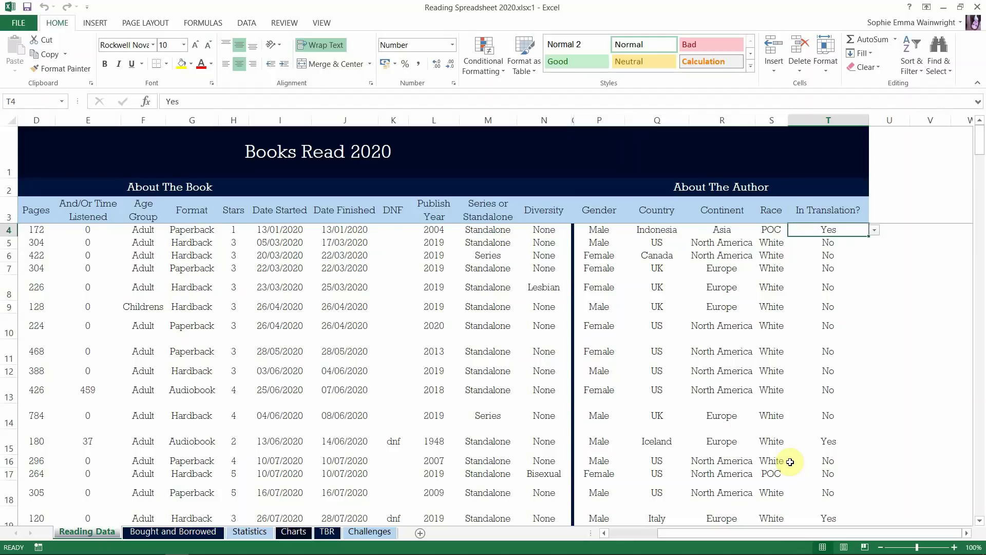
Browse the list of allowed genres for the book Man Tiger in cell C4 without changing its value
key("Left")
key("Left")
key("Left")
key("Left")
key("Left")
key("Left")
key("Left")
key("Left")
key("Left")
key("Left")
key("Left")
key("Left")
key("Left")
key("Left")
key("Left")
key("Left")
key("Left")
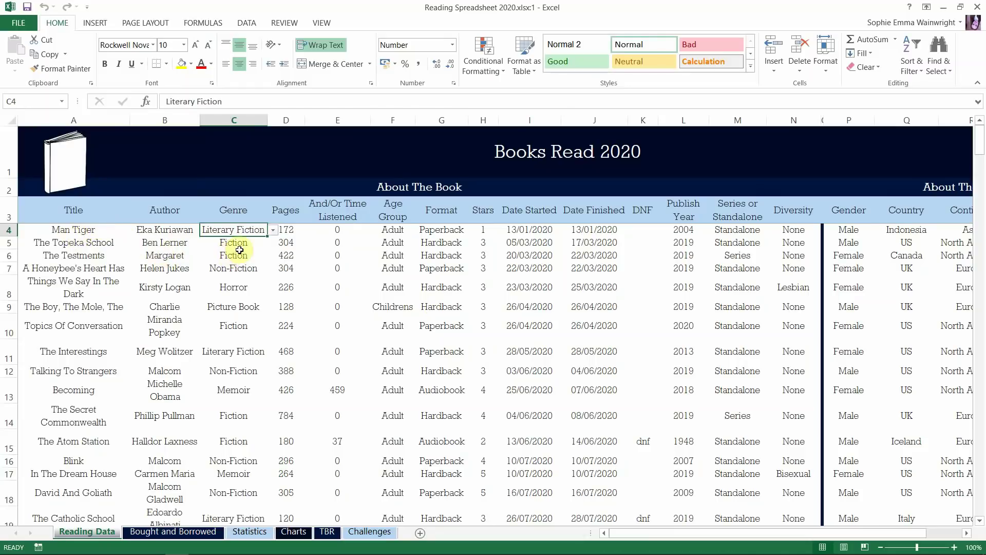
left_click(273, 231)
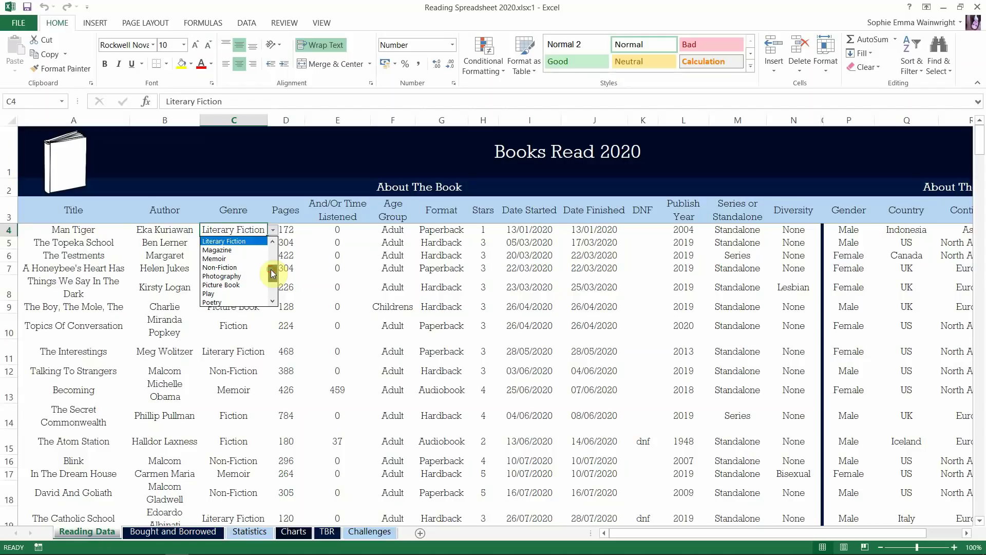
left_click_drag(271, 270, 271, 249)
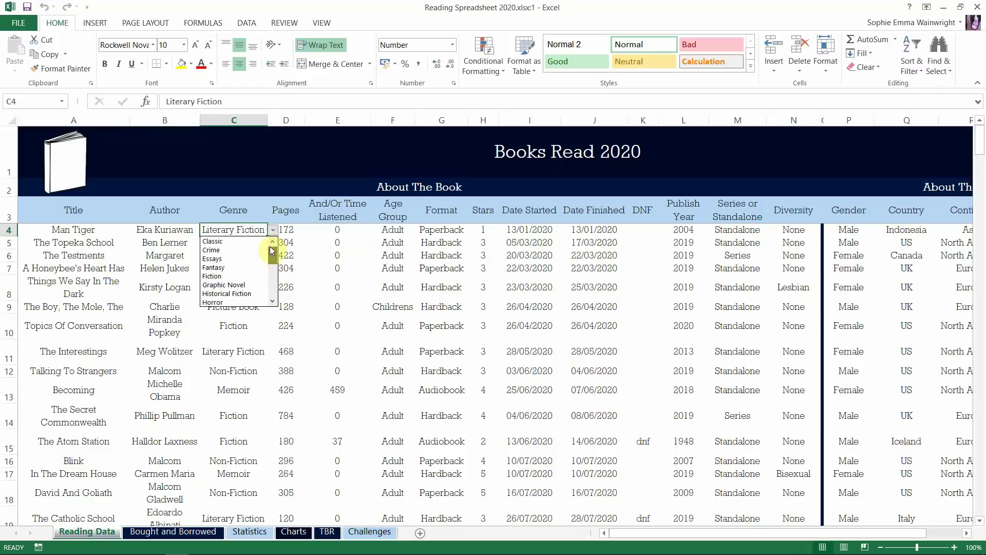
left_click_drag(272, 258, 271, 285)
left_click(236, 368)
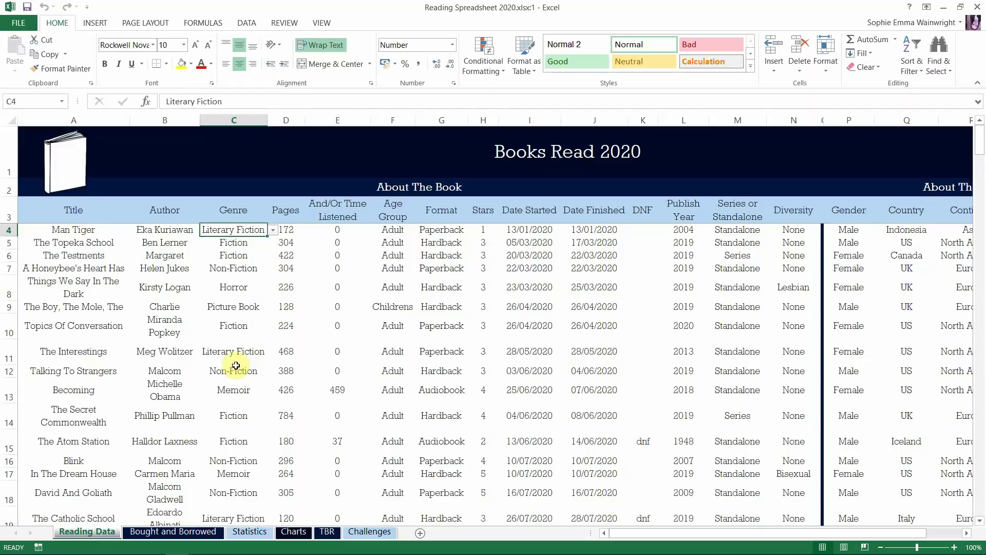
Enter the unlisted genre Lit RPG in cell C31, the first empty Genre row, and accept it despite the list warning
left_click(236, 368)
key("Right")
key("Left")
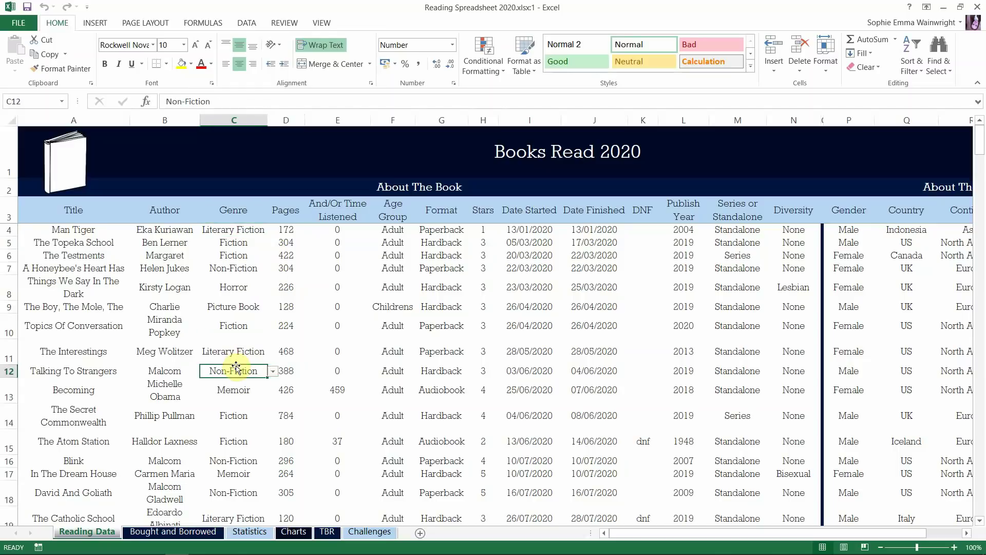
key("Down")
key("Down")
key("Down")
key("Down")
key("Down")
key("Down")
key("Down")
key("Down")
key("Down")
key("Down")
key("Down")
key("Down")
key("Down")
key("Down")
key("Down")
key("Down")
key("Down")
key("Down")
key("Down")
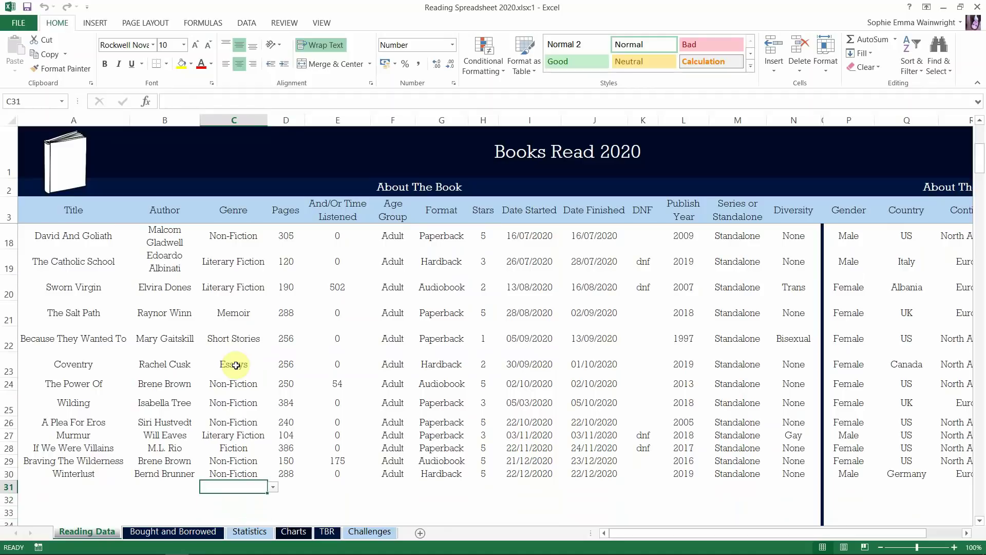
type("Lit R")
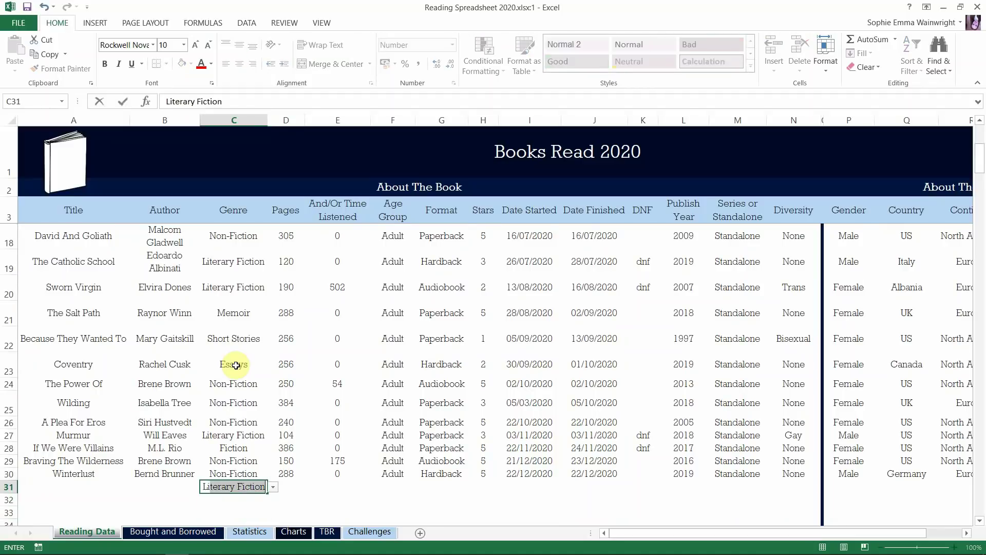
type("PG")
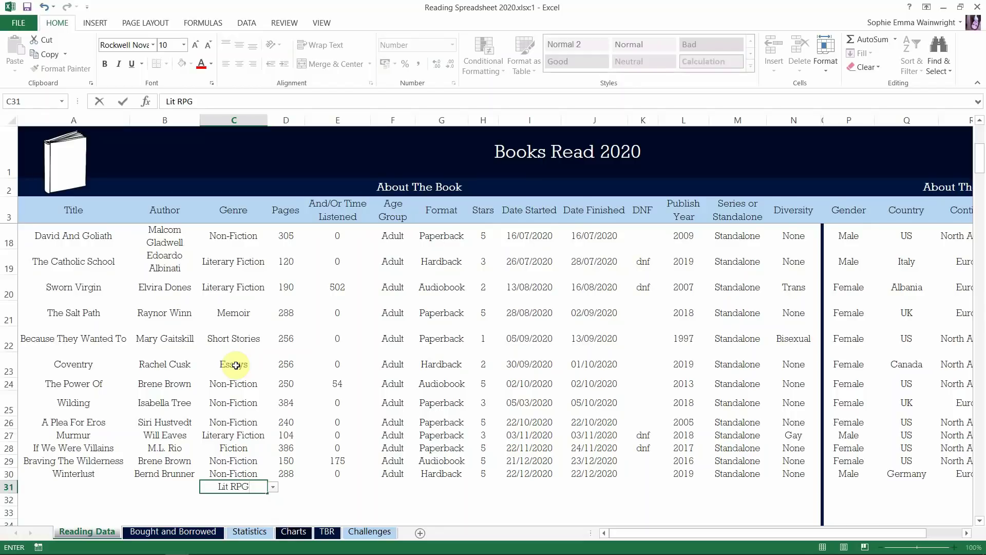
key("Return")
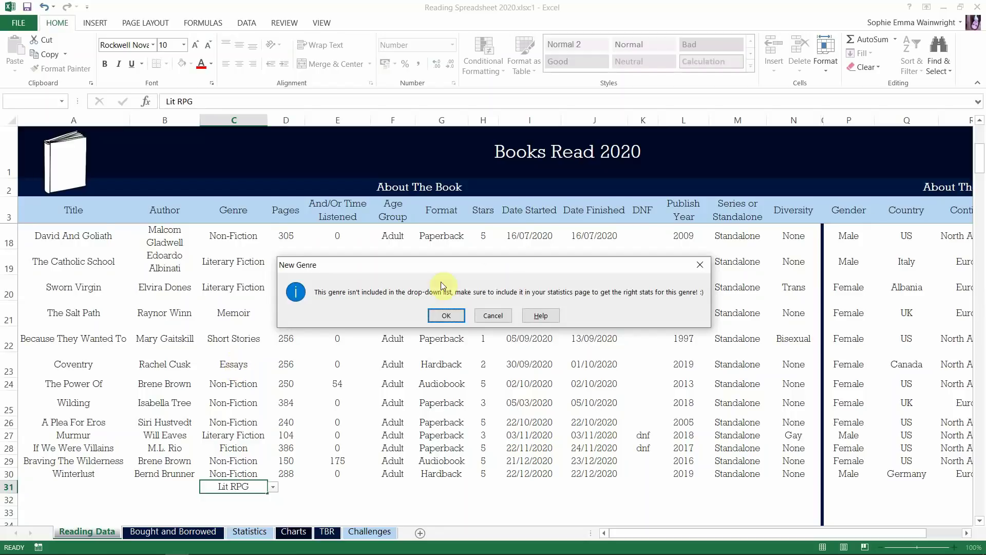
left_click(435, 315)
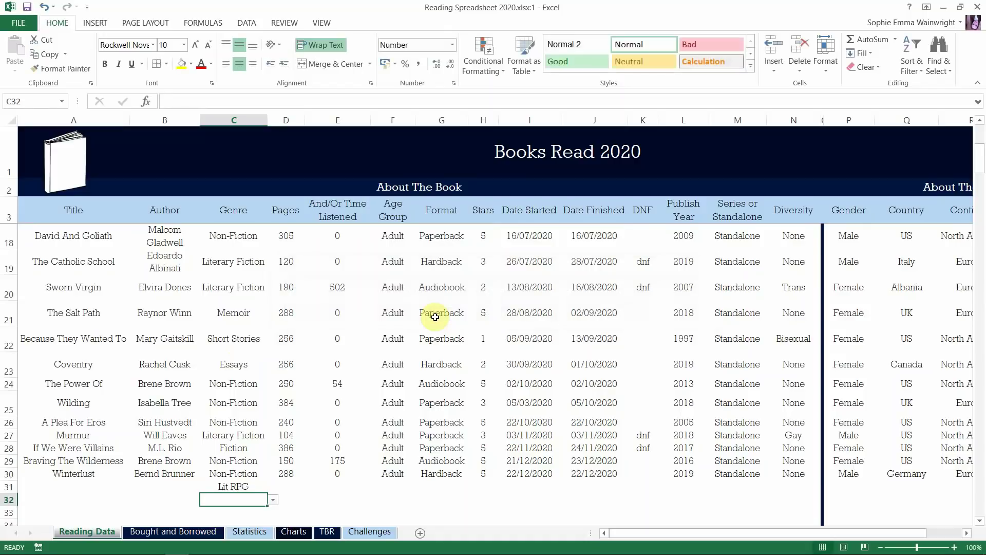
key("Up")
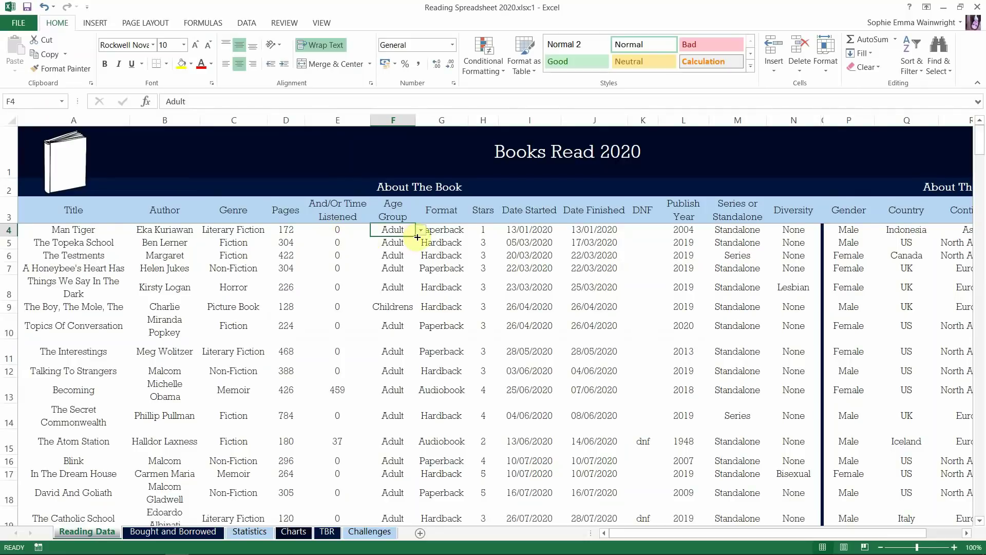
Check the Format entry for Man Tiger and view its allowed Series or Standalone options without changing the value
left_click(444, 230)
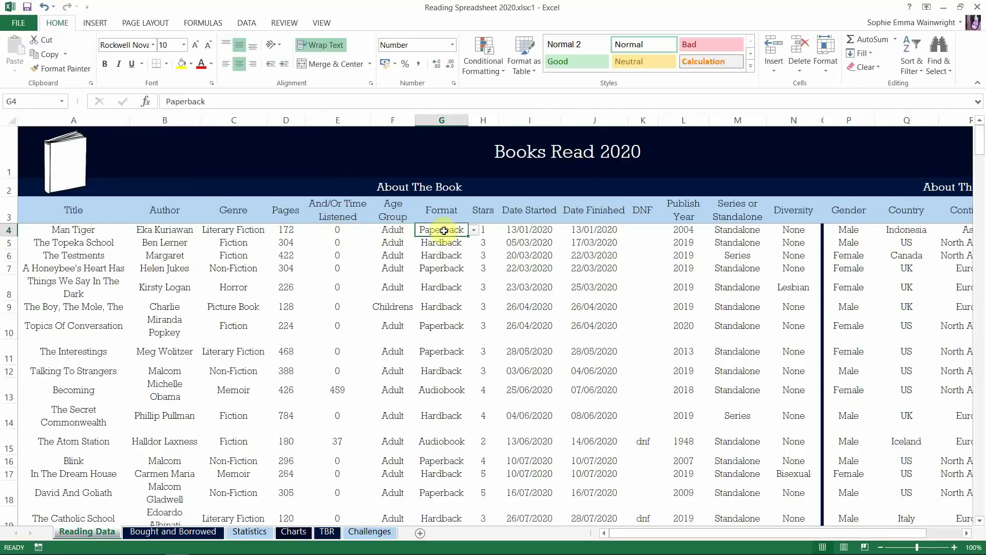
left_click(495, 234)
left_click(739, 230)
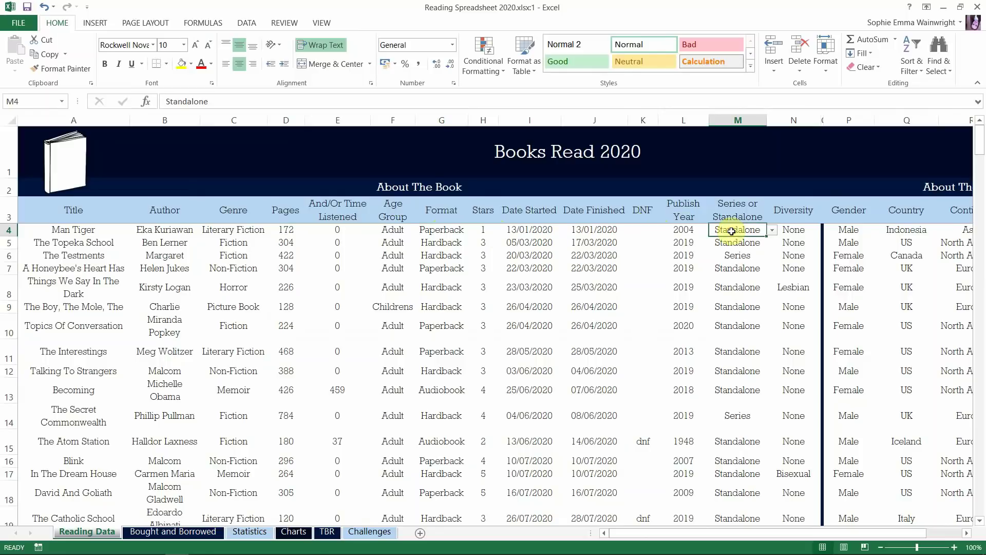
left_click(773, 230)
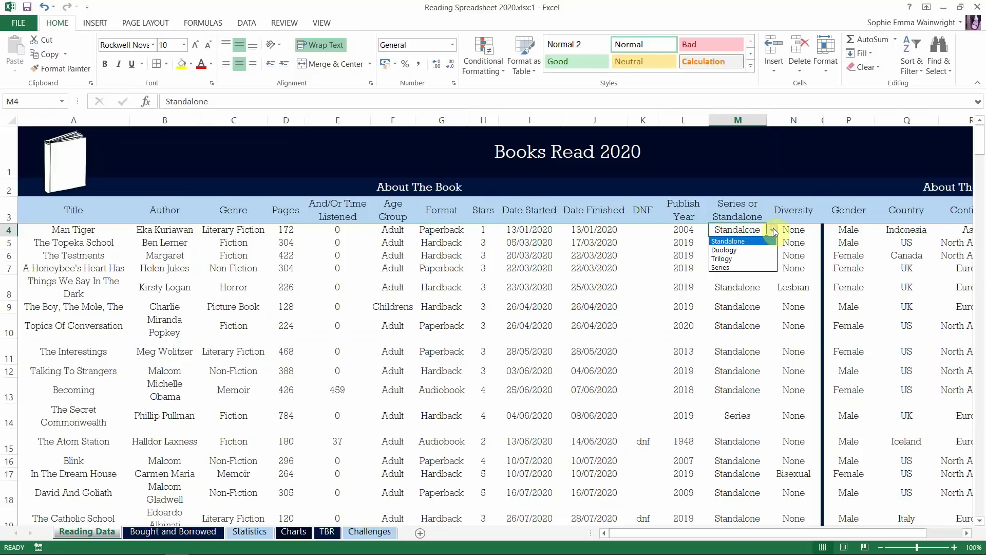
key("Escape")
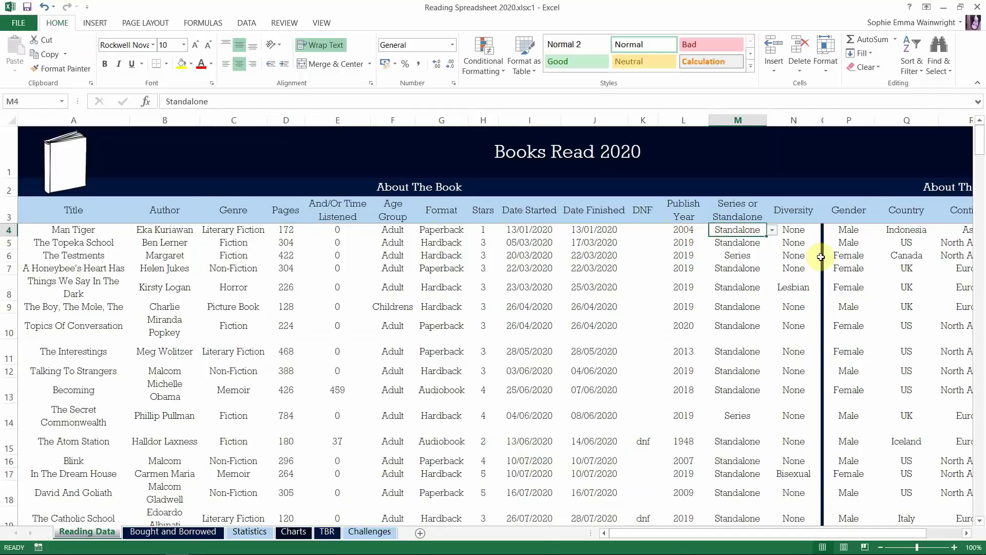
Step through the Diversity, Gender, Country and Continent entries in row 6
left_click(799, 253)
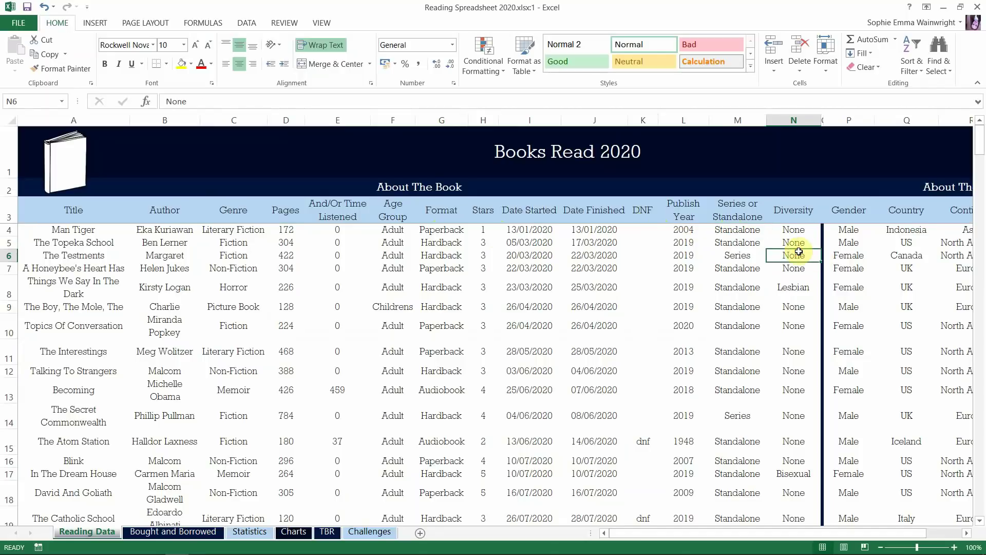
key("Right")
key("Right")
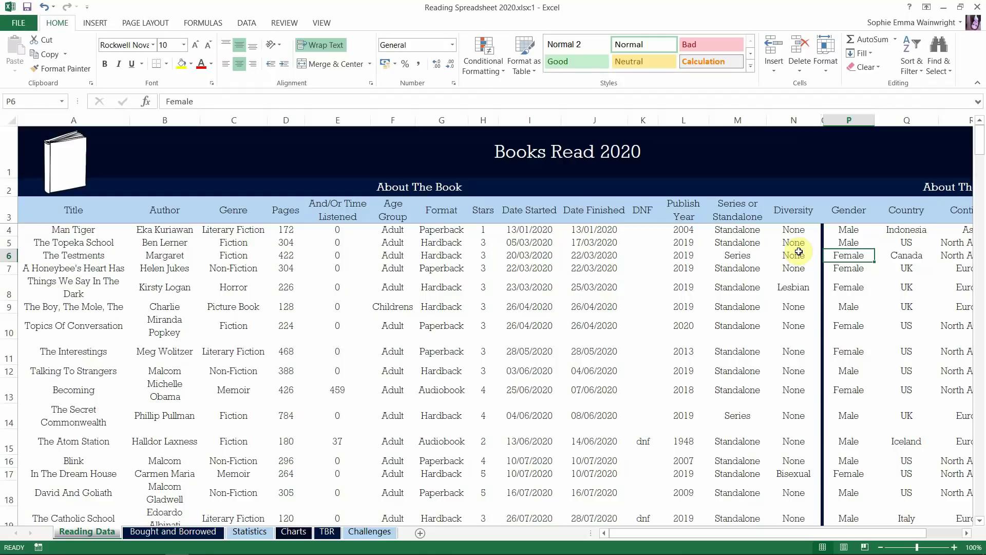
key("Right")
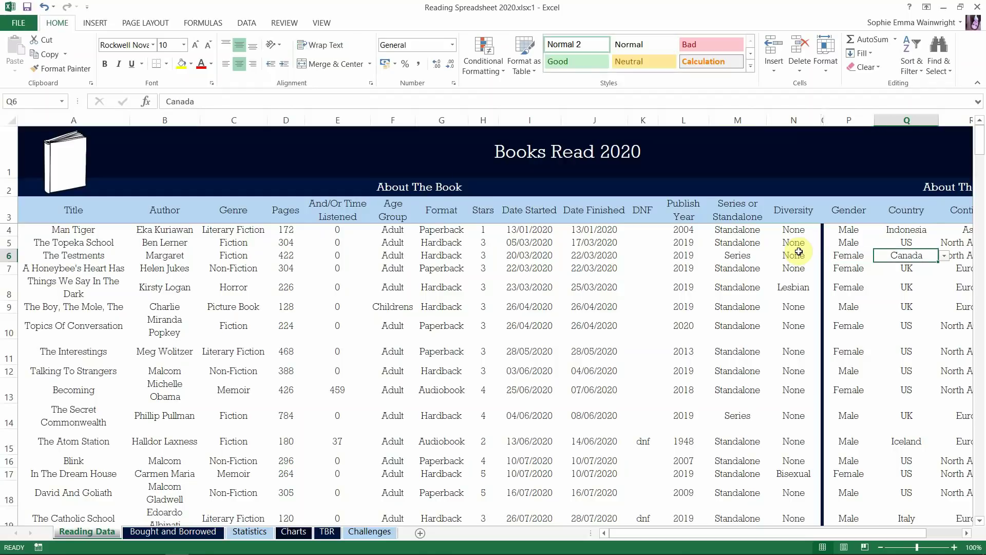
key("Right")
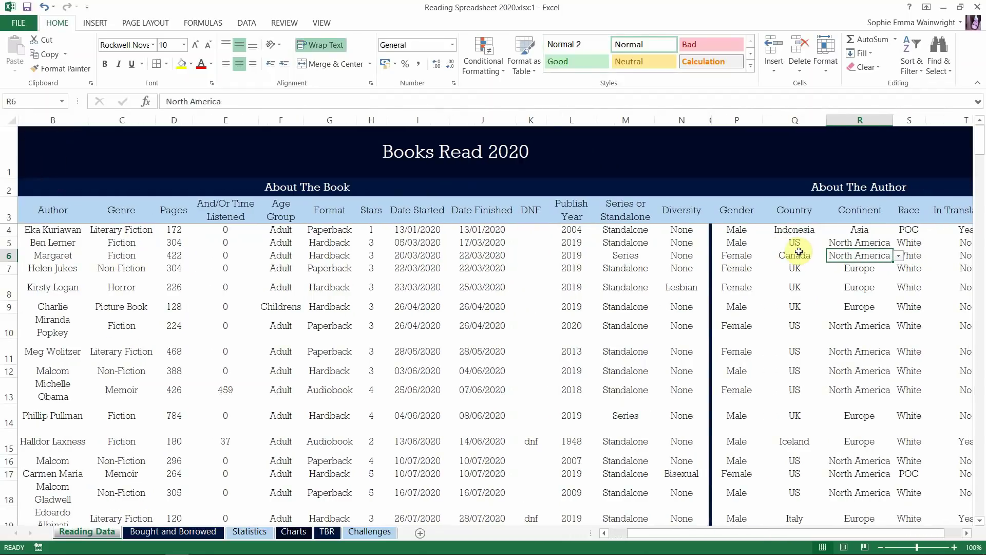
Browse the list of allowed countries in cell Q6 from its start into the alphabetical entries, keeping Canada selected
left_click(817, 254)
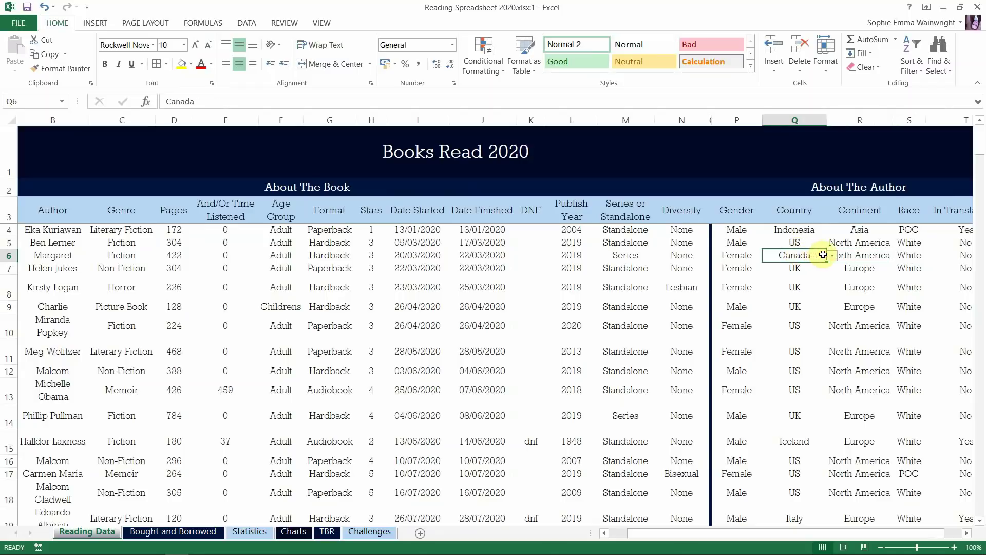
left_click(831, 256)
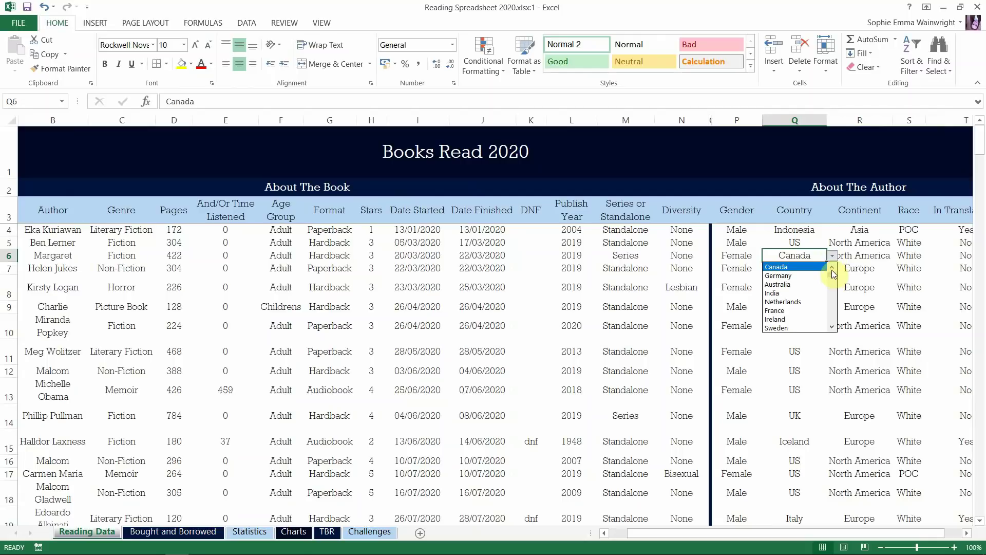
left_click(832, 268)
left_click(832, 268)
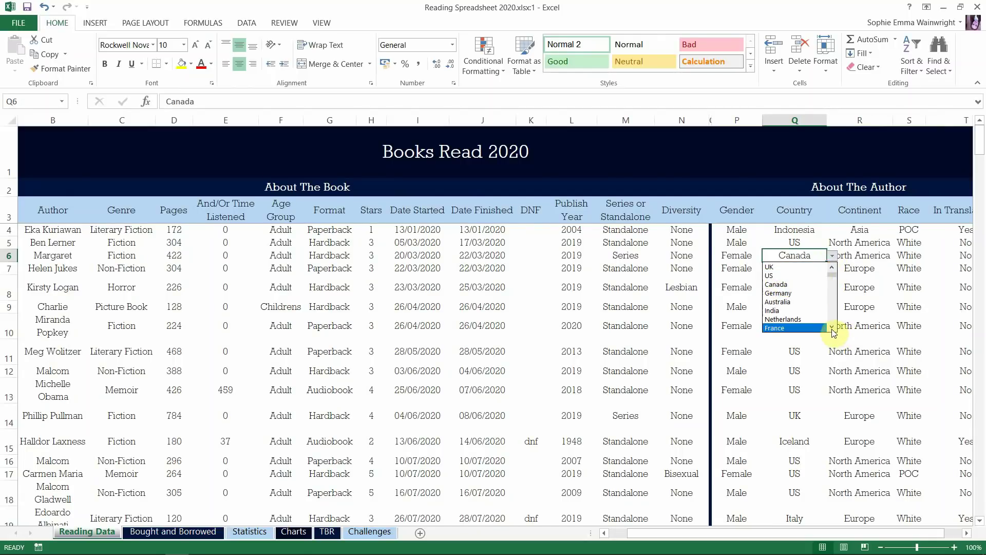
left_click(804, 283)
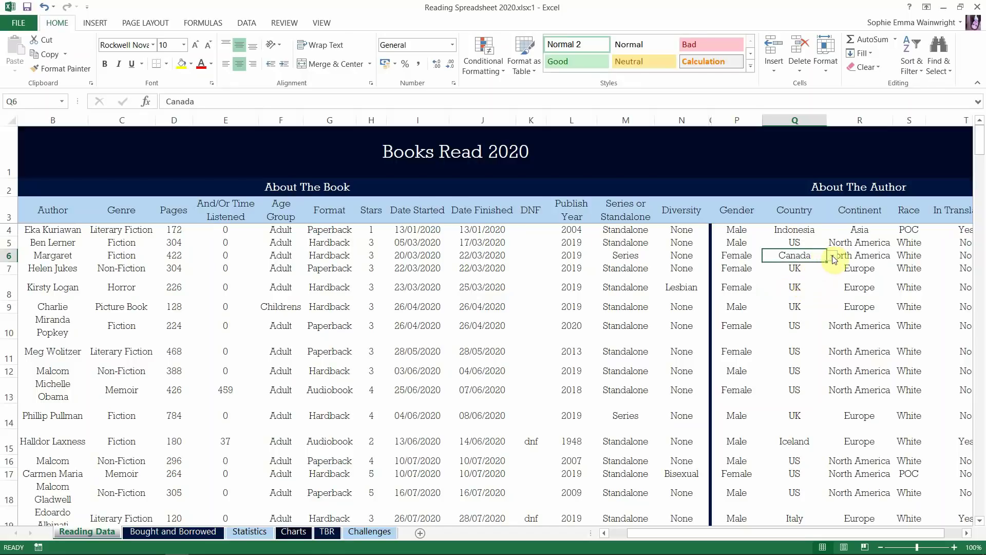
left_click(832, 256)
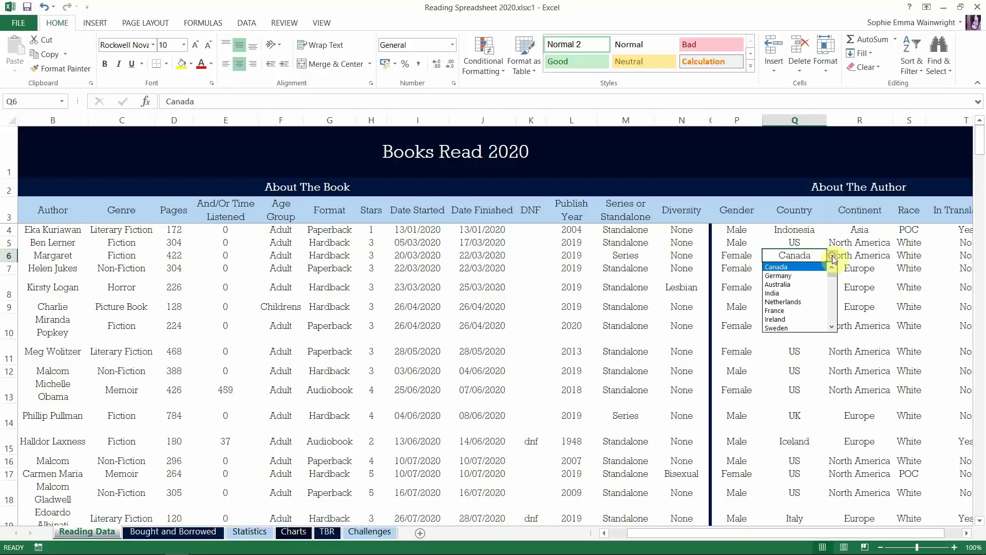
left_click(832, 328)
left_click(832, 328)
left_click(832, 328)
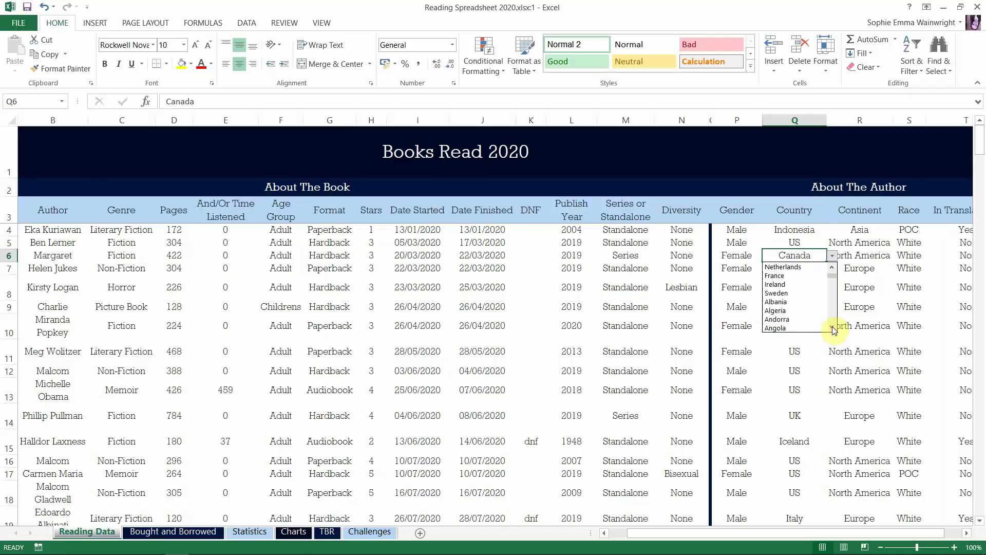
left_click(832, 328)
left_click(832, 328)
left_click(832, 327)
left_click(832, 328)
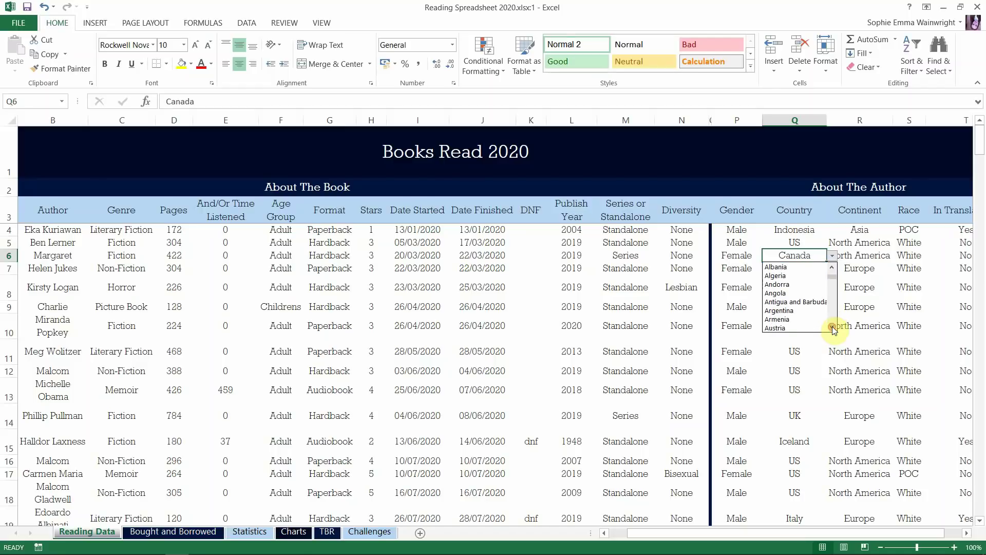
left_click(800, 258)
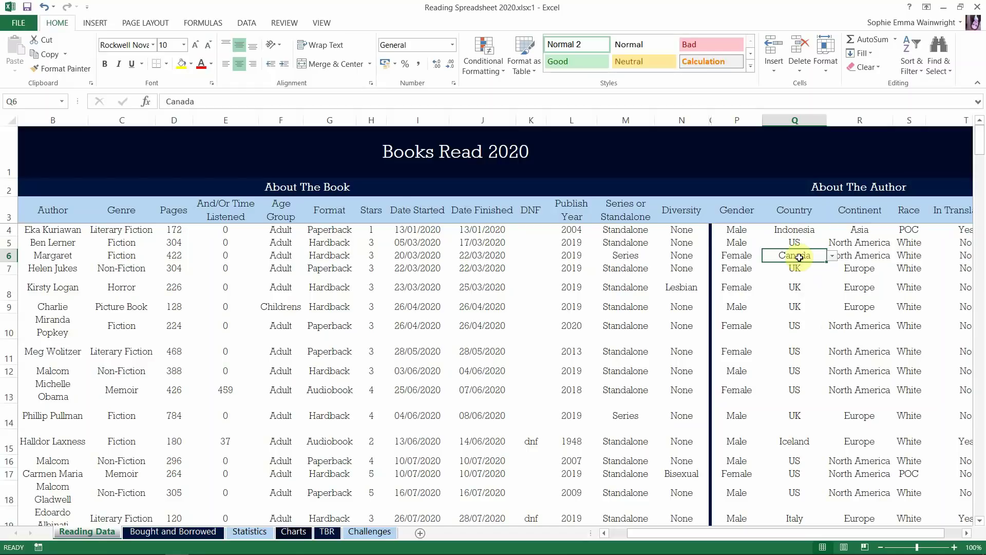
Check the Continent, Race and In Translation? entries in row 6
key("Tab")
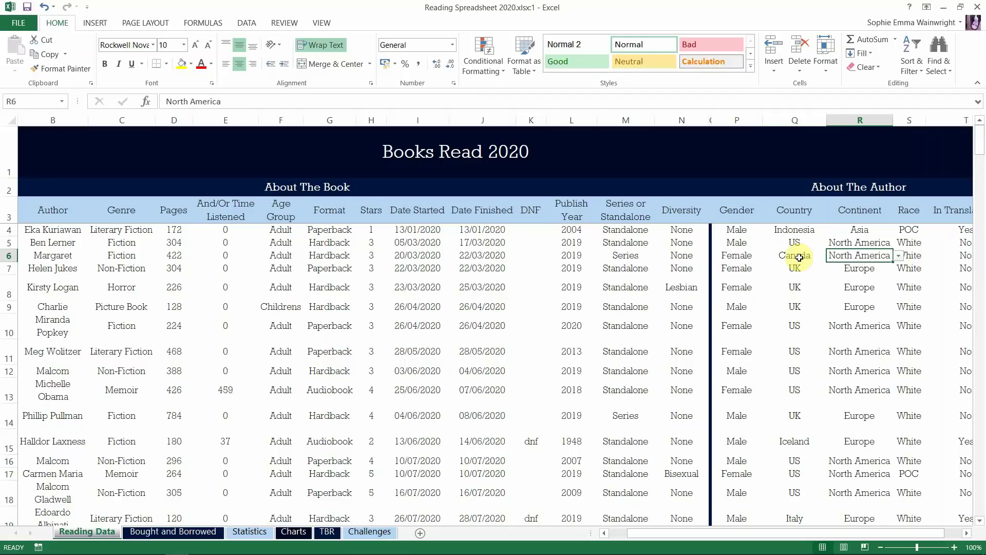
key("Right")
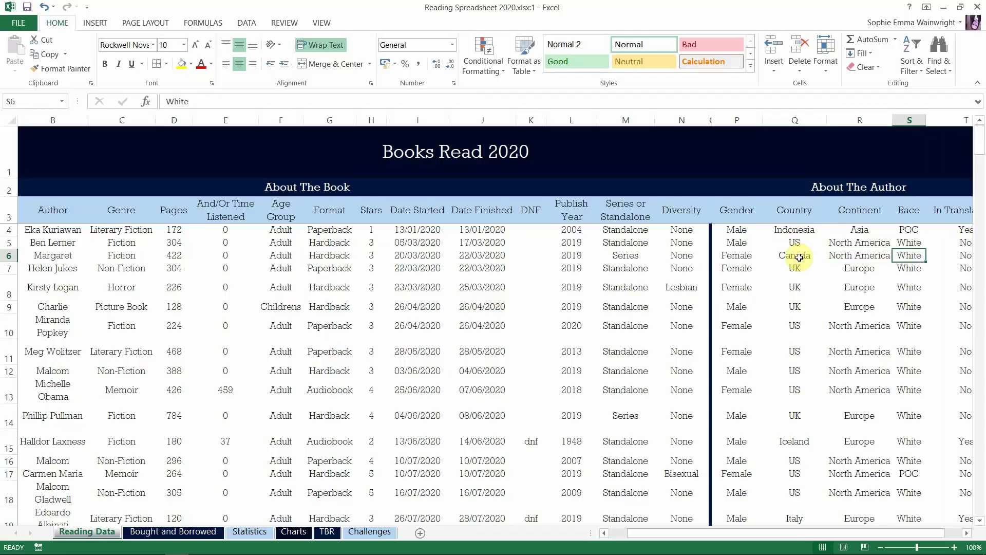
key("Right")
key("Left")
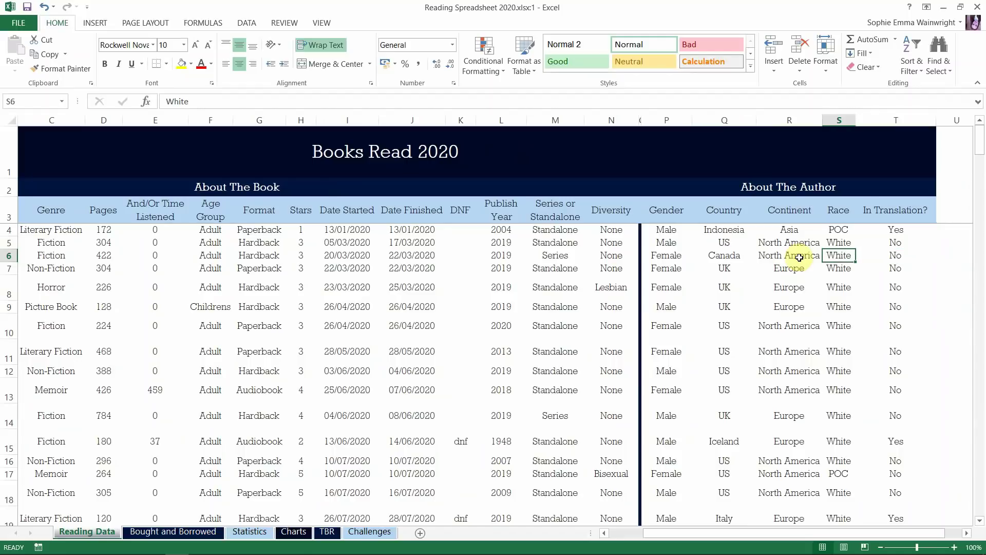
key("Right")
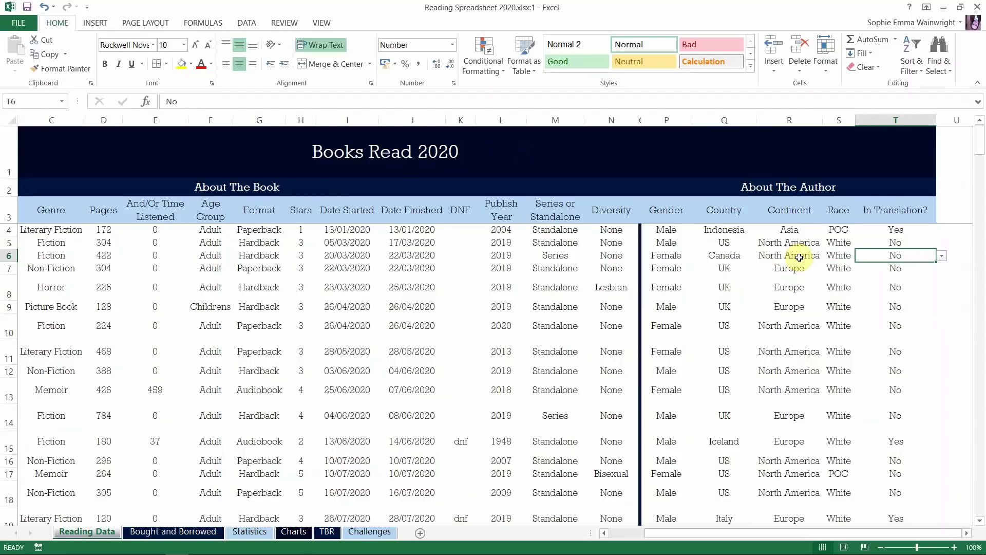
Open the Bought and Borrowed sheet and examine its Date Purchased column
left_click(159, 534)
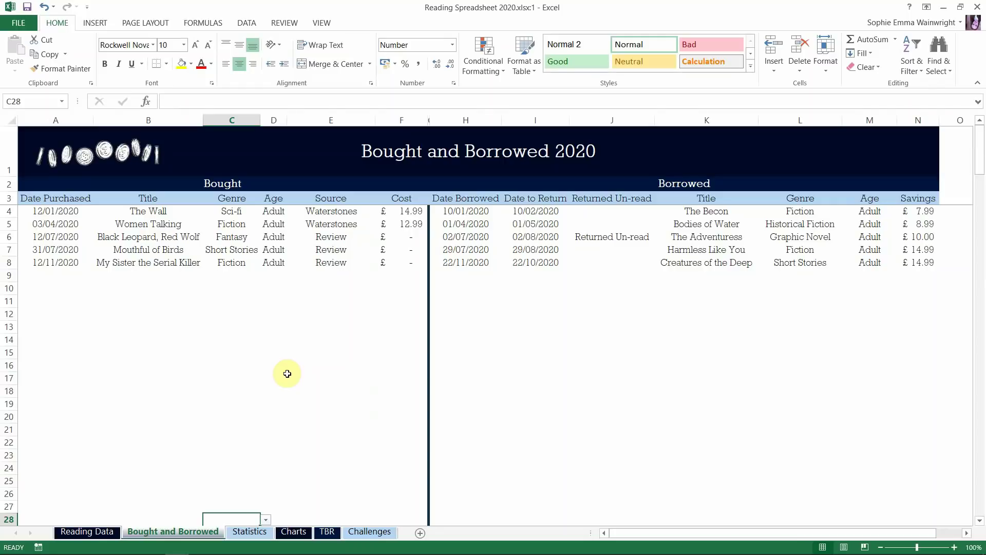
left_click(56, 207)
key("Down")
key("Down")
key("Up")
key("Up")
key("Up")
key("Up")
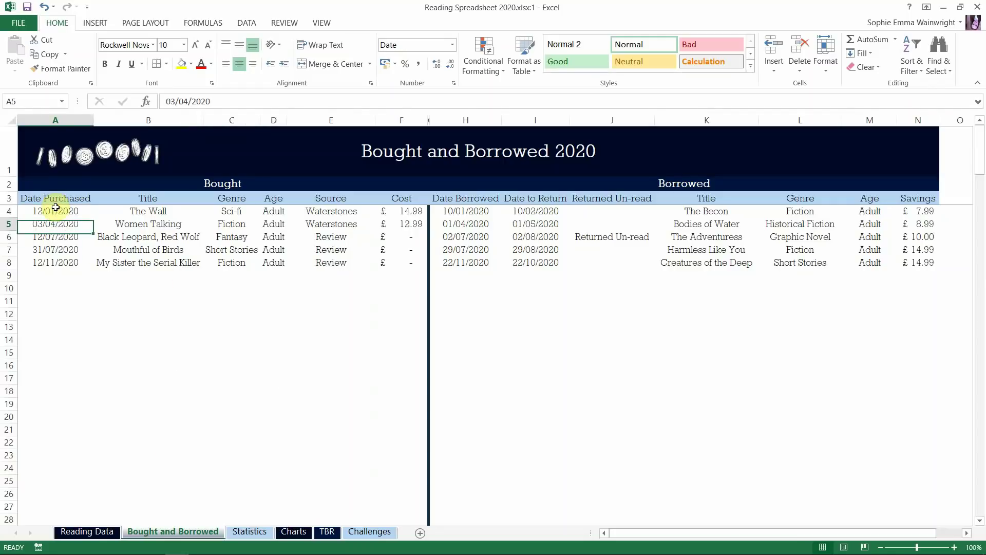
key("Down")
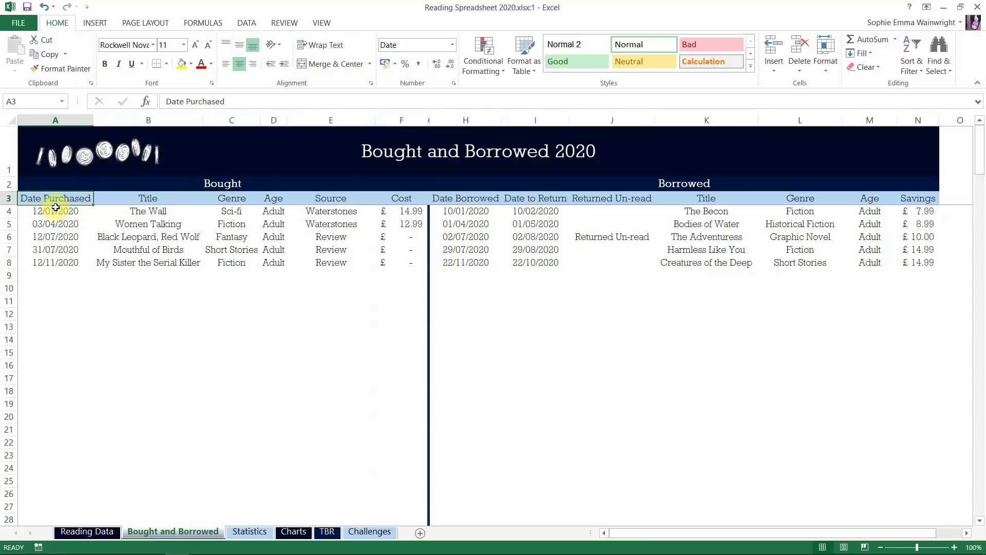
Review the remaining Bought column headings: Title, Genre, Age, Source and Cost
key("Right")
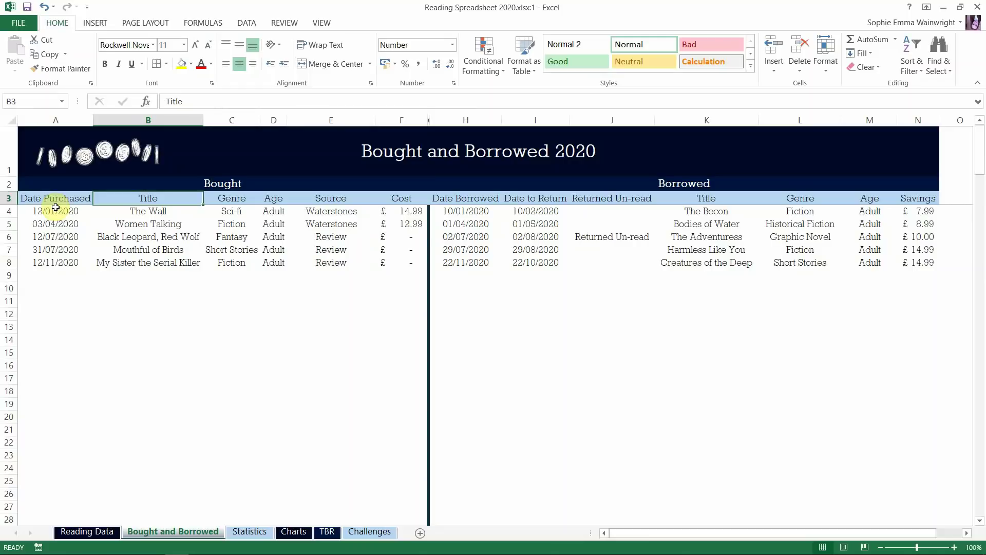
key("Right")
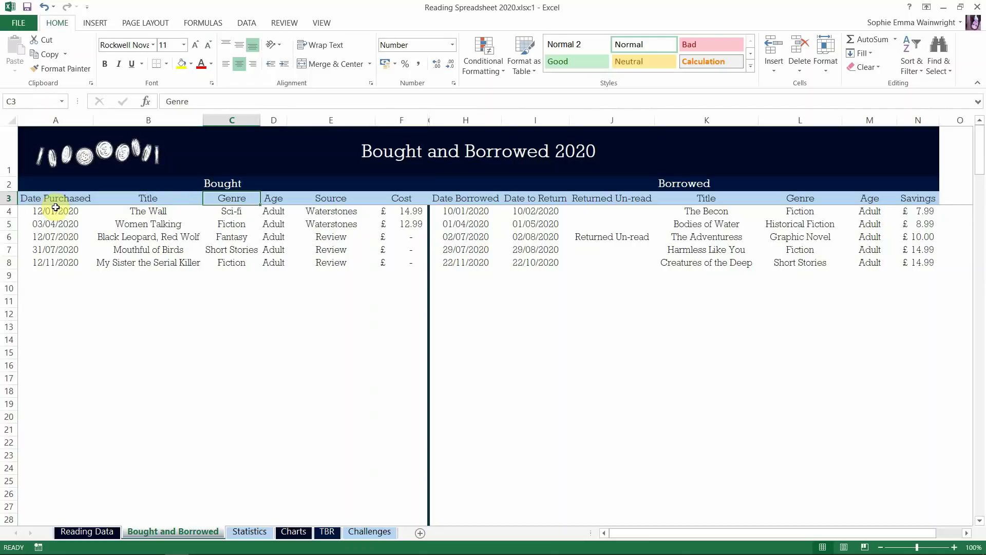
key("Right")
key("Right")
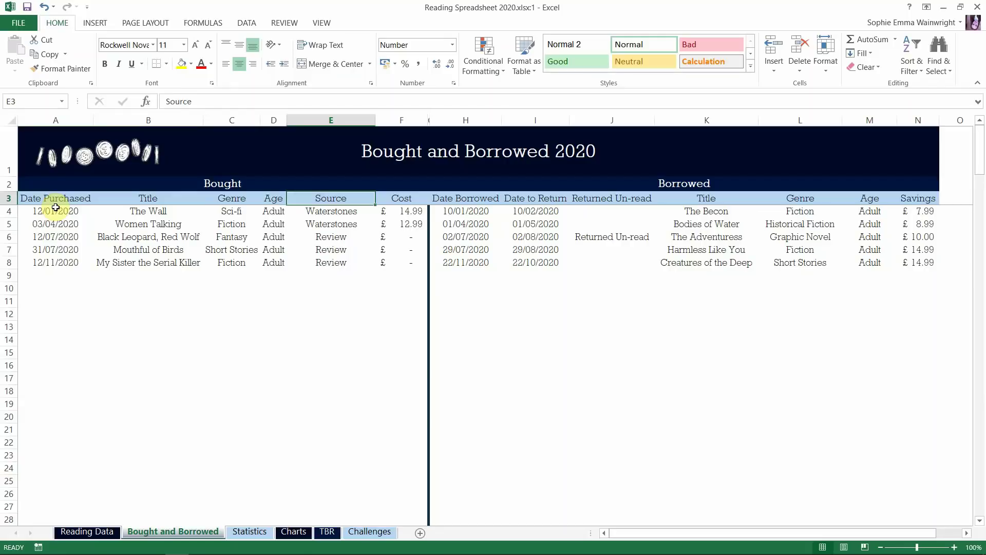
key("Right")
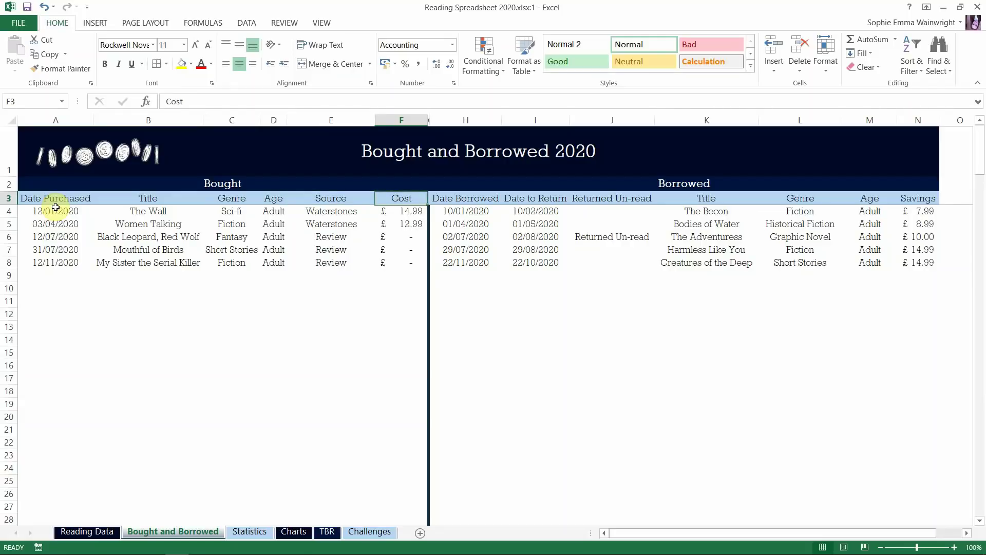
Select the Borrowed section heading in cell H2
key("Right")
key("Right")
key("Up")
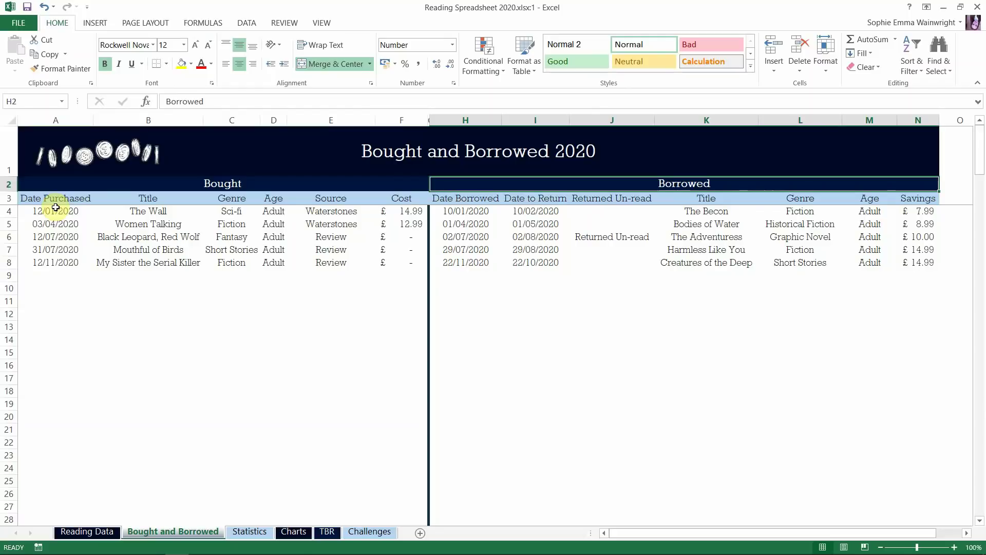
Review the Borrowed section's Date Borrowed, Date to Return and Returned Un-read columns, including the Returned Un-read entry in row 6
key("Down")
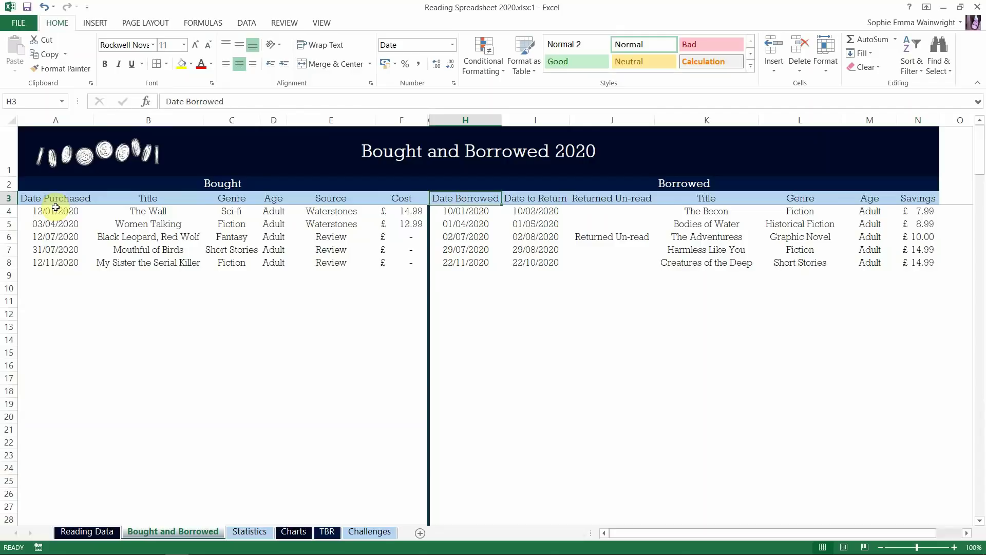
key("Right")
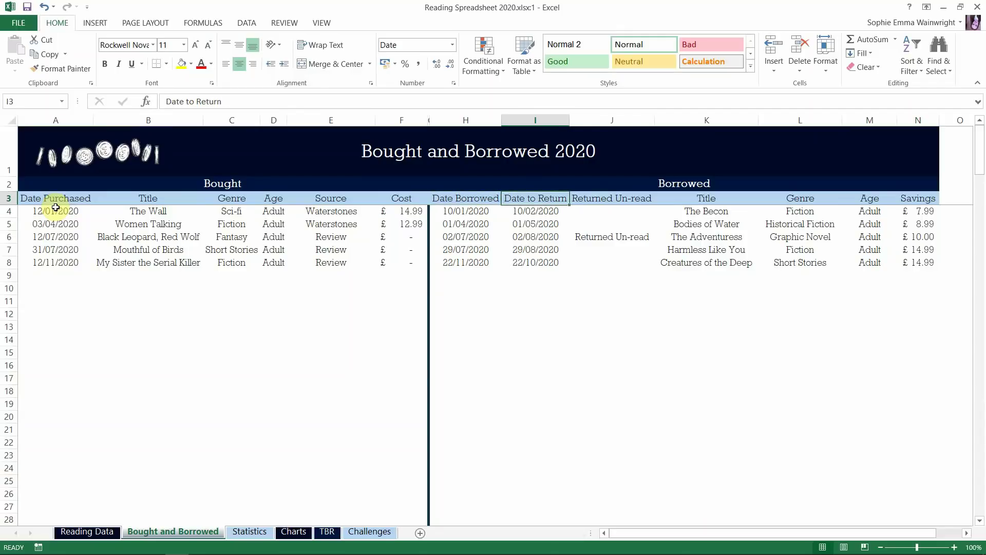
key("Right")
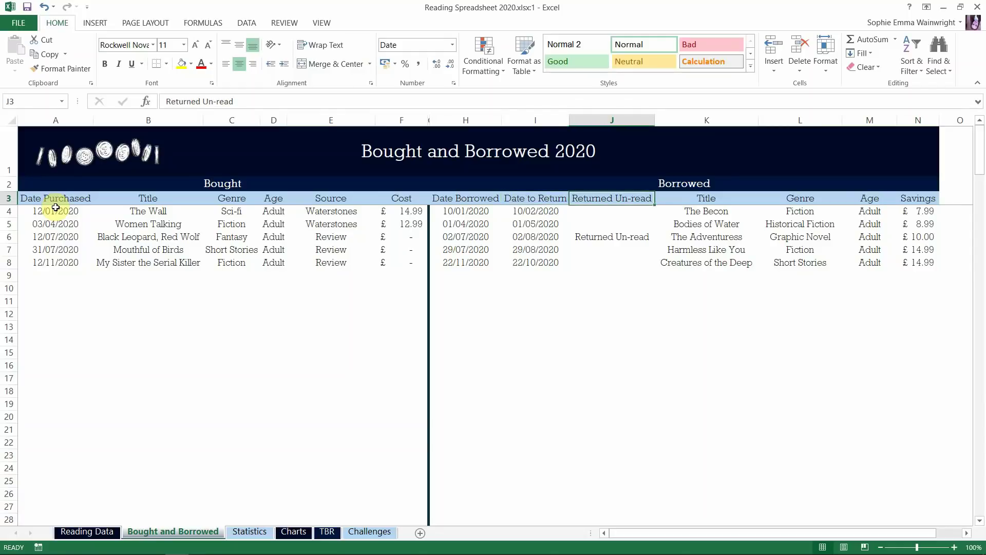
key("Down")
key("Down")
key("Down")
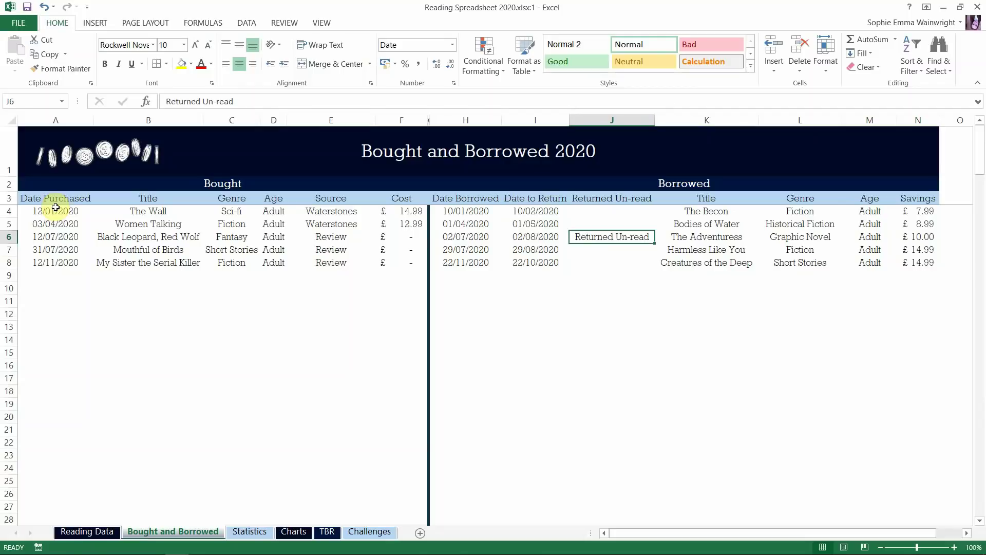
Review the Borrowed section's Title and Savings entries, and check the Age and Genre cells in row 6
key("Right")
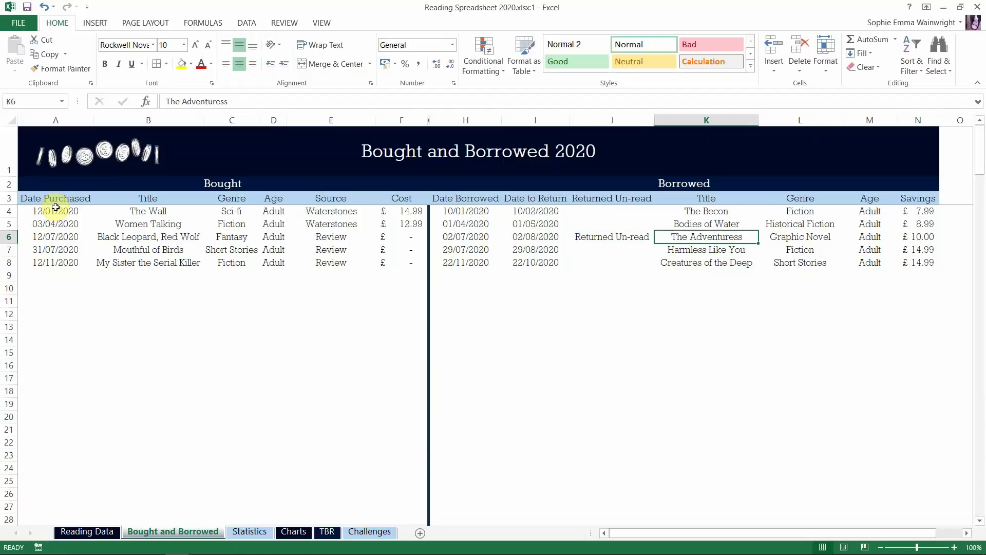
key("Up")
key("Up")
key("Right")
key("Right")
key("Right")
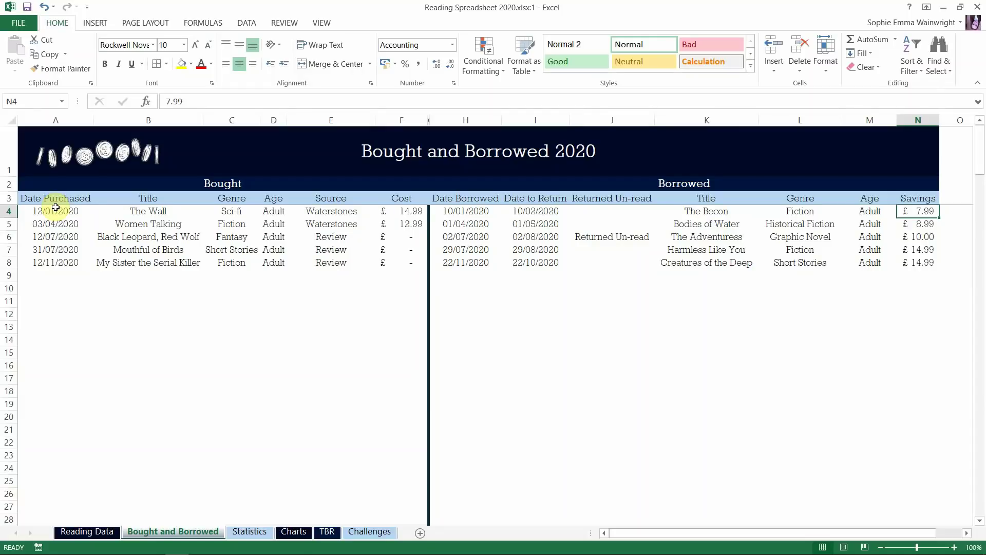
key("Down")
key("Down")
key("Down")
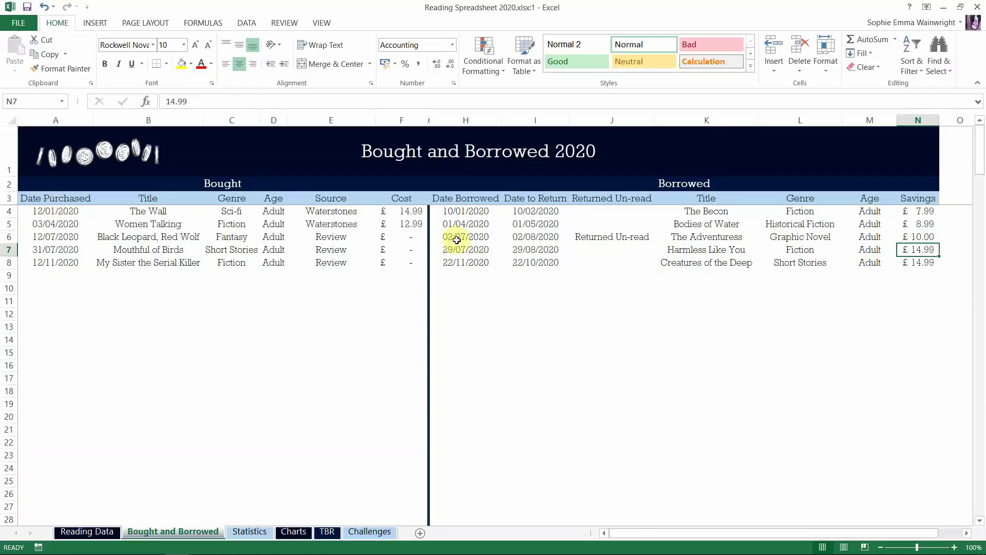
left_click(857, 239)
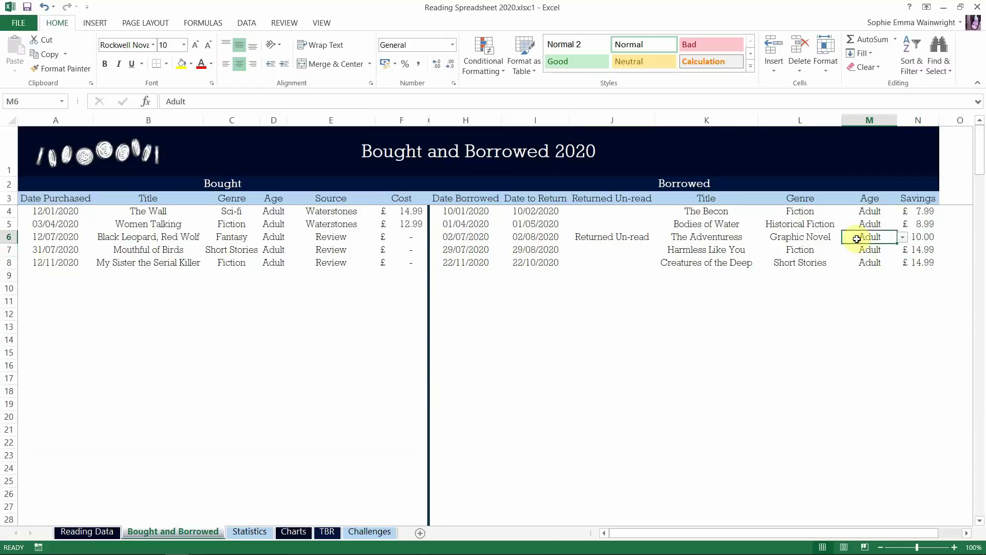
left_click(819, 237)
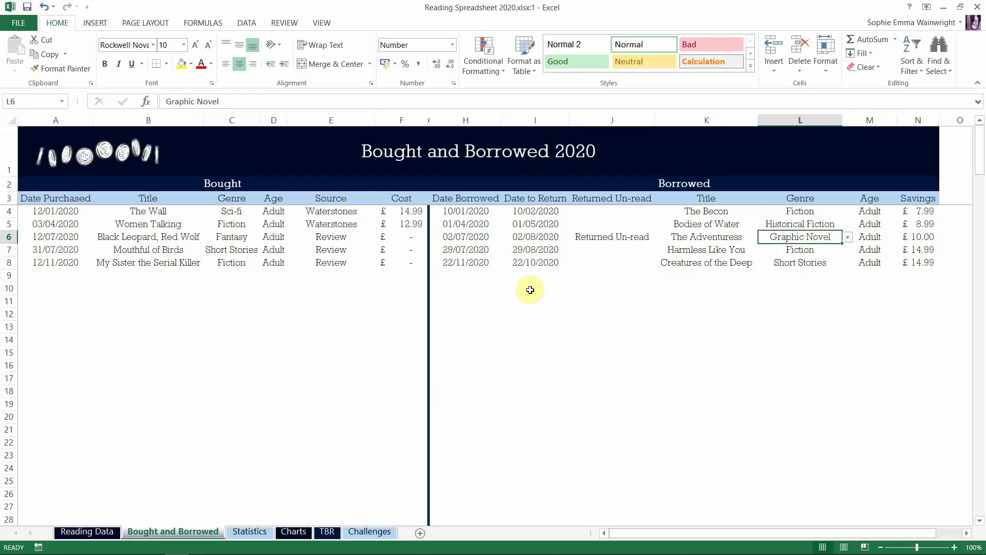
Open the Statistics sheet and examine the reading challenge goal, monthly goal and TBR cells in B4 to B7
key("ctrl+Page_Down")
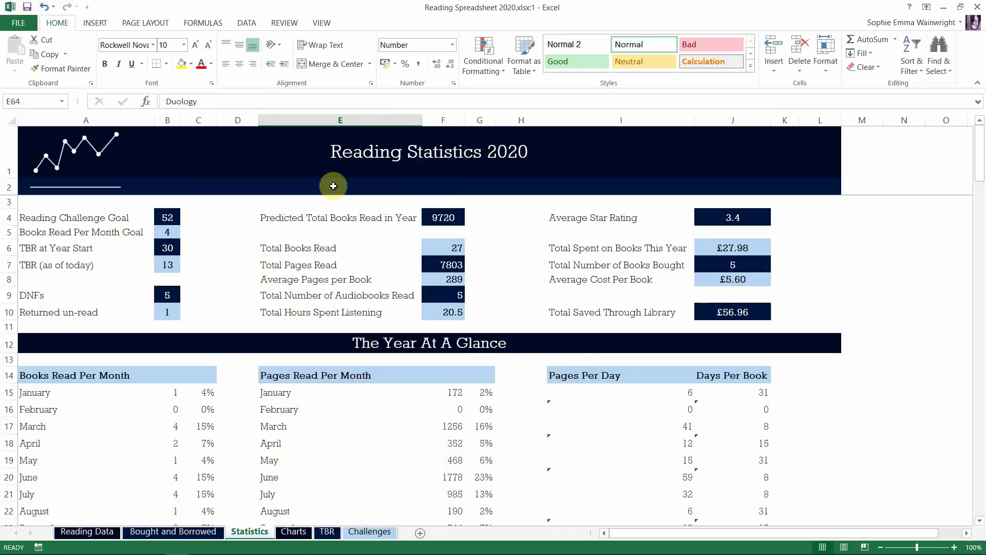
left_click(221, 215)
left_click(167, 217)
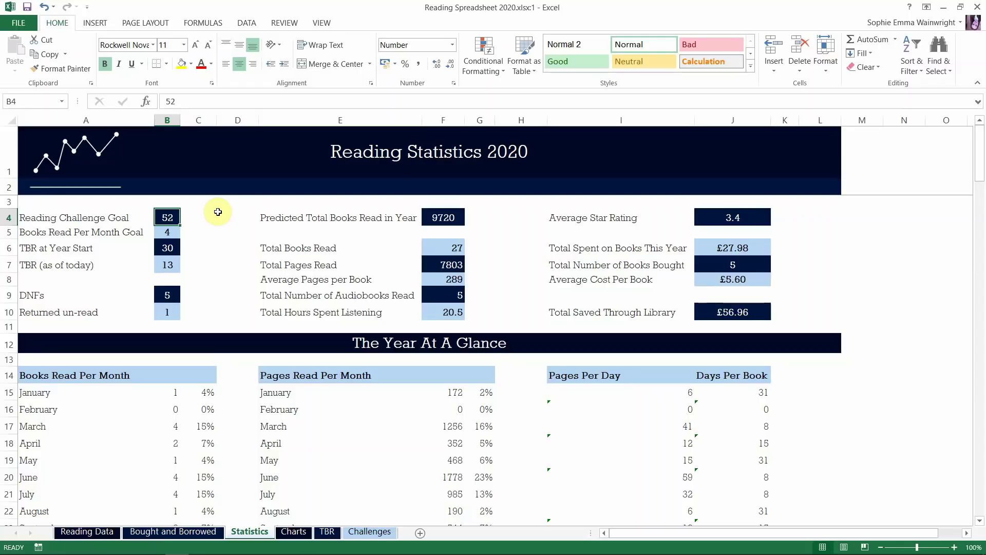
key("Down")
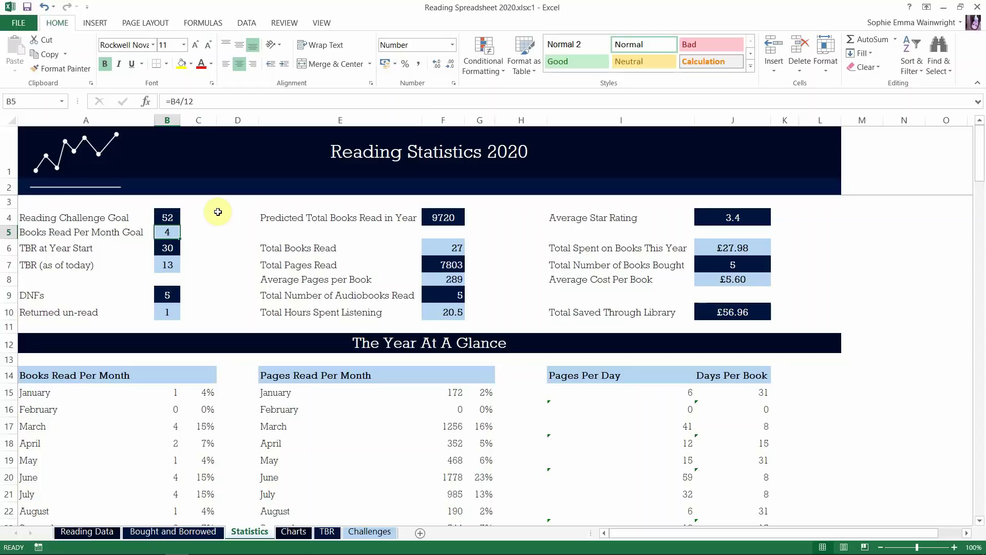
key("Down")
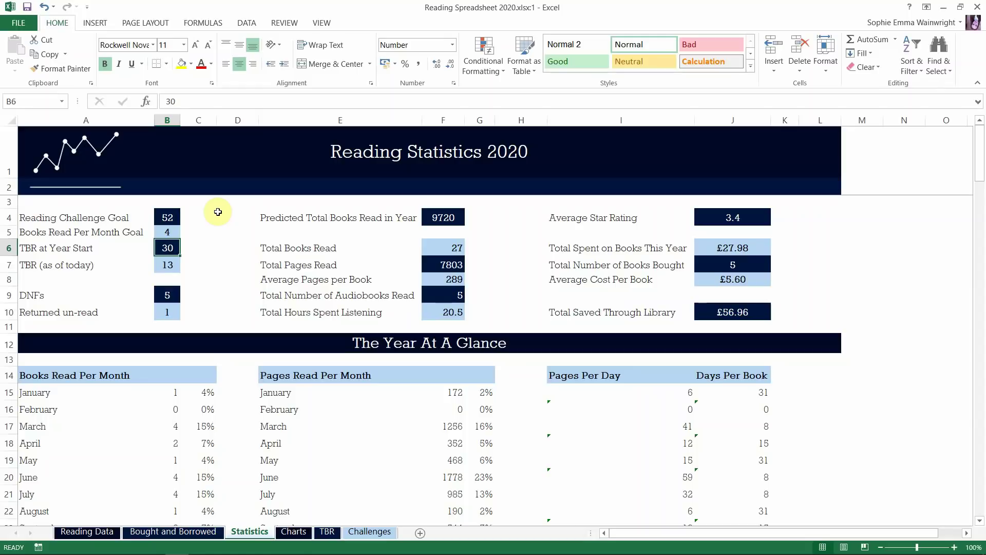
key("Down")
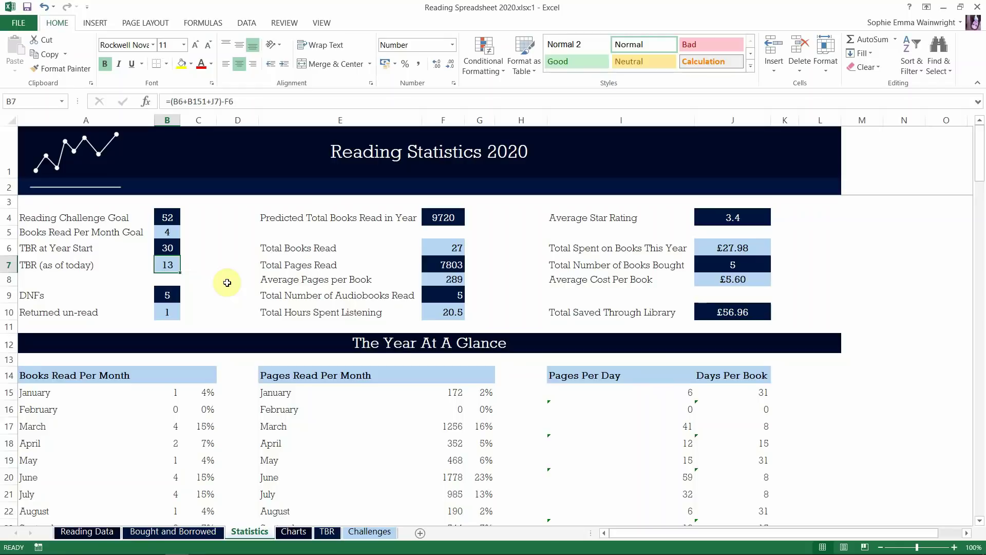
Check the formulas behind the DNFs and Returned un-read counts in B9 and B10
key("Down")
key("Down")
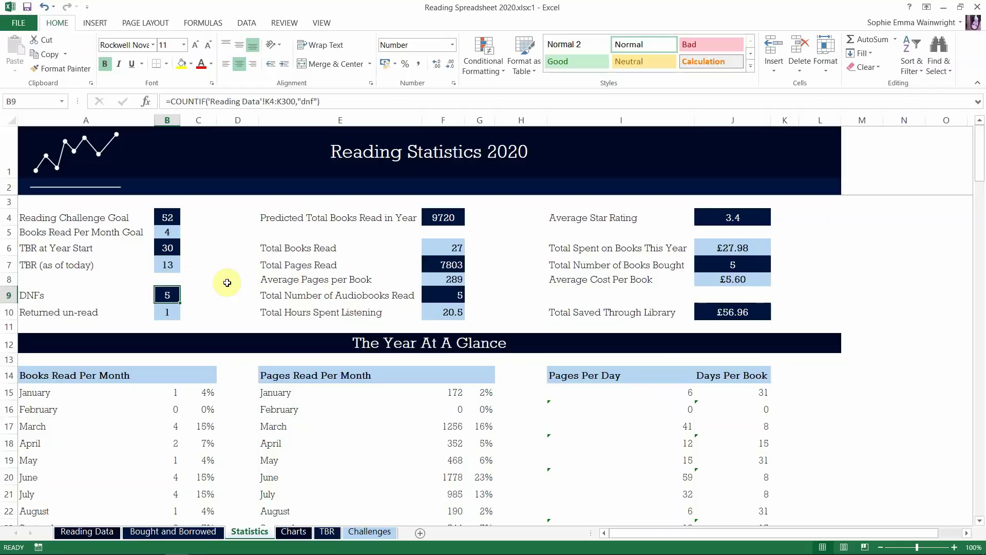
key("Down")
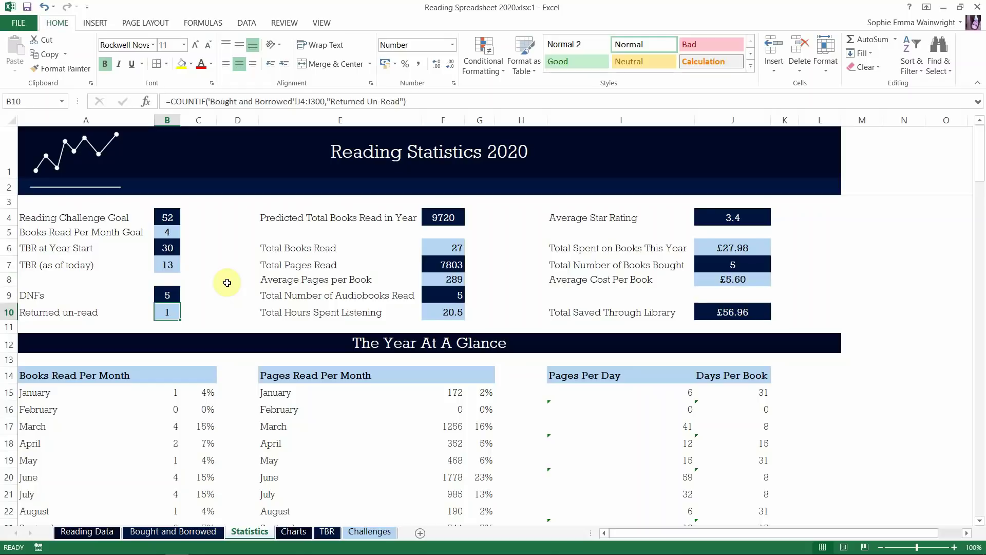
Re-examine the TBR (as of today) formula in B7 alongside the Returned un-read count in B10
key("Up")
key("Up")
key("Up")
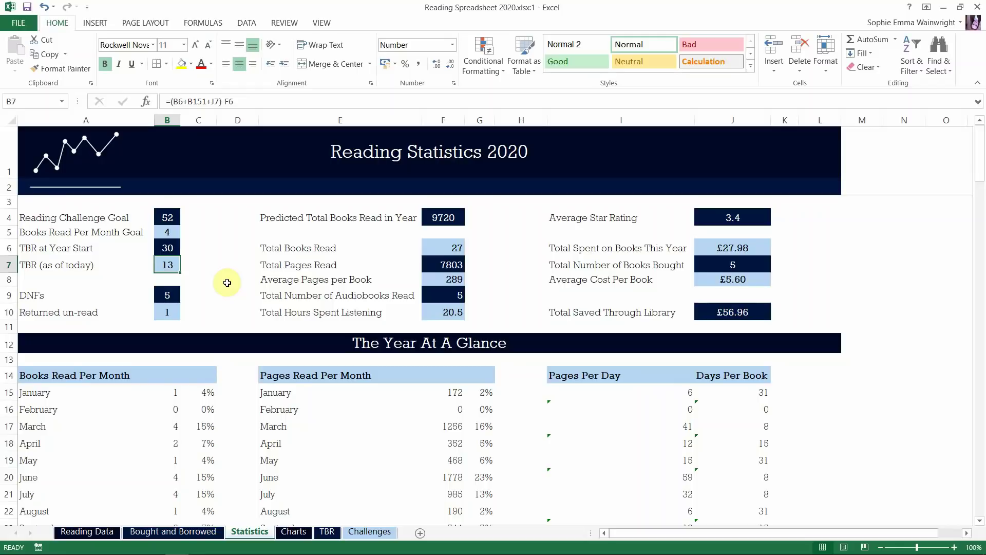
key("Down")
key("Down")
key("Down")
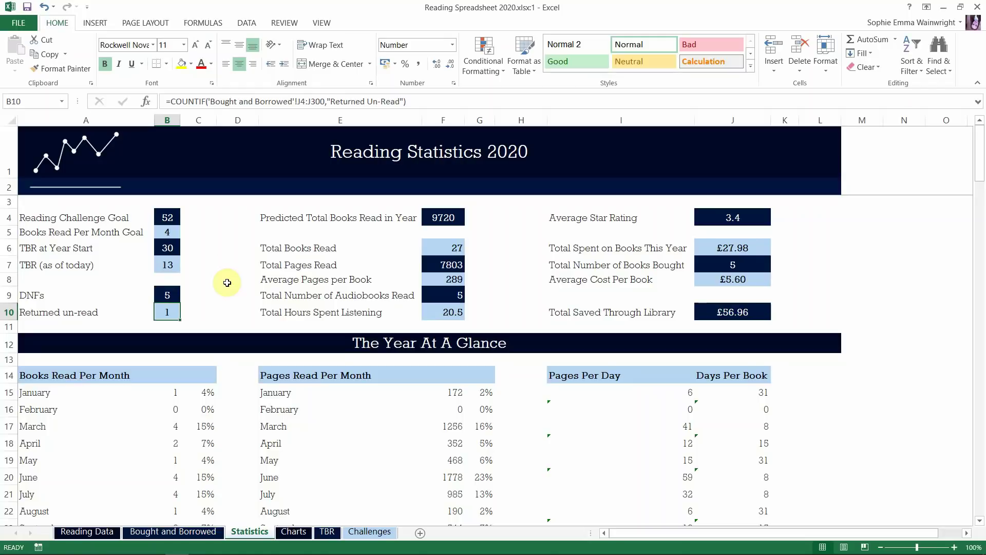
key("Up")
key("Up")
key("Up")
key("Right")
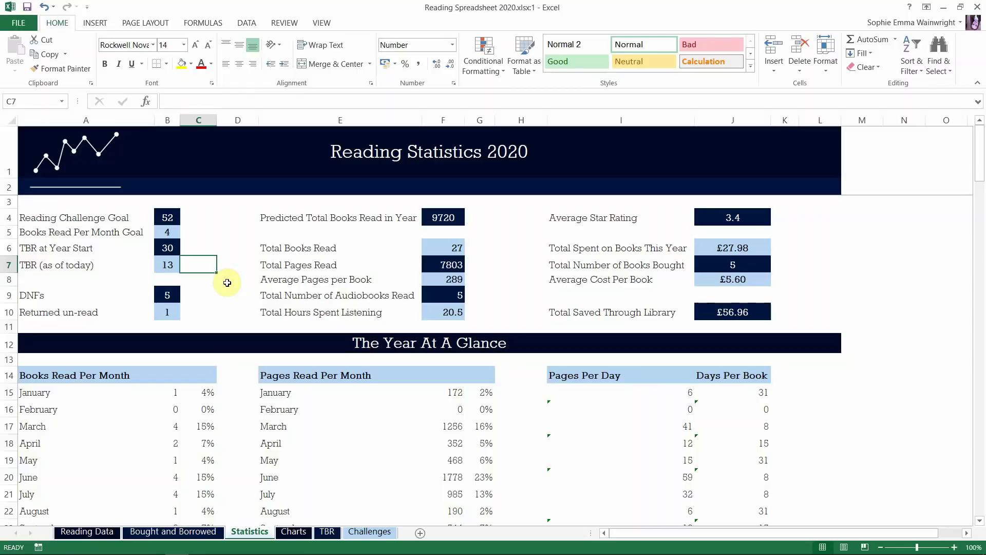
key("Left")
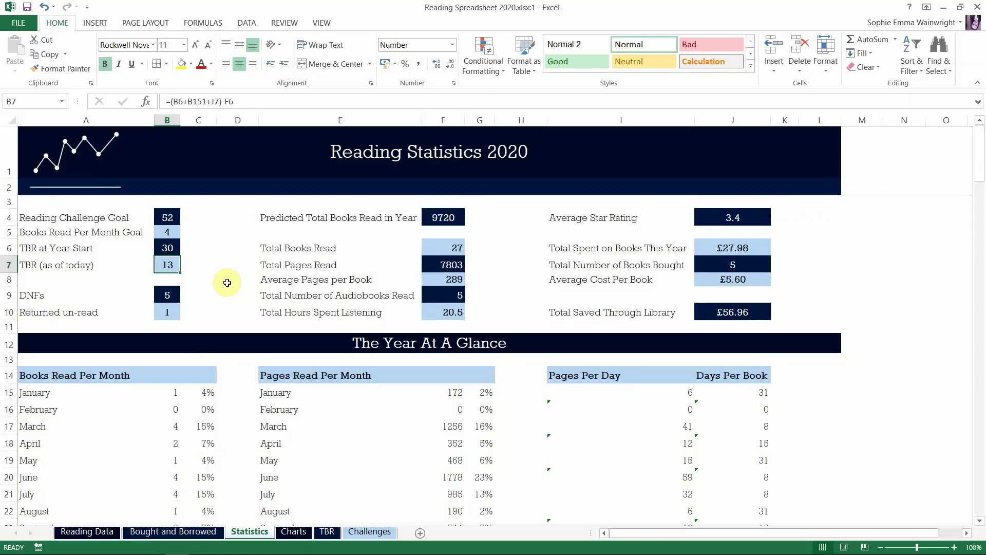
key("Right")
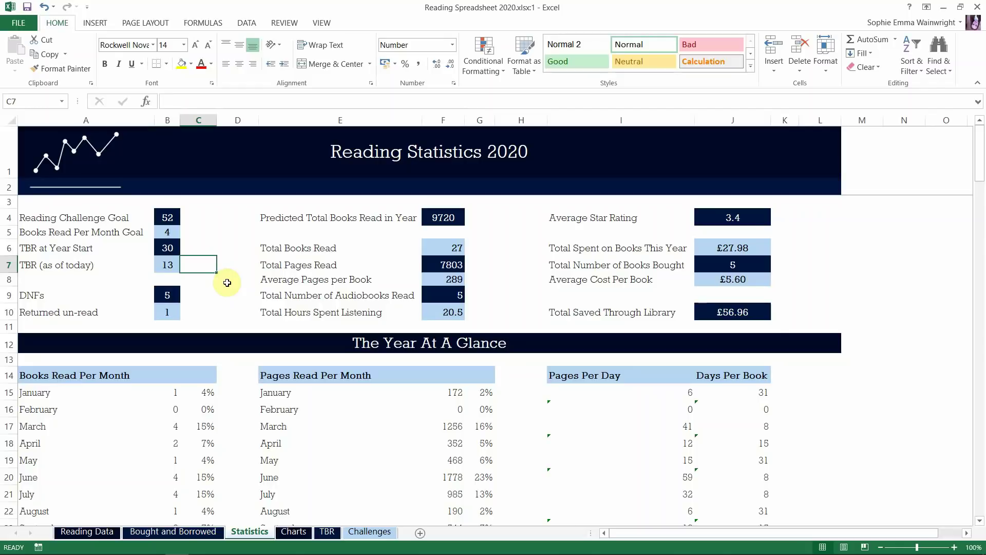
Inspect the Predicted Total Books Read in Year formula in F4
key("Right")
key("Right")
key("Right")
key("Up")
key("Up")
key("Up")
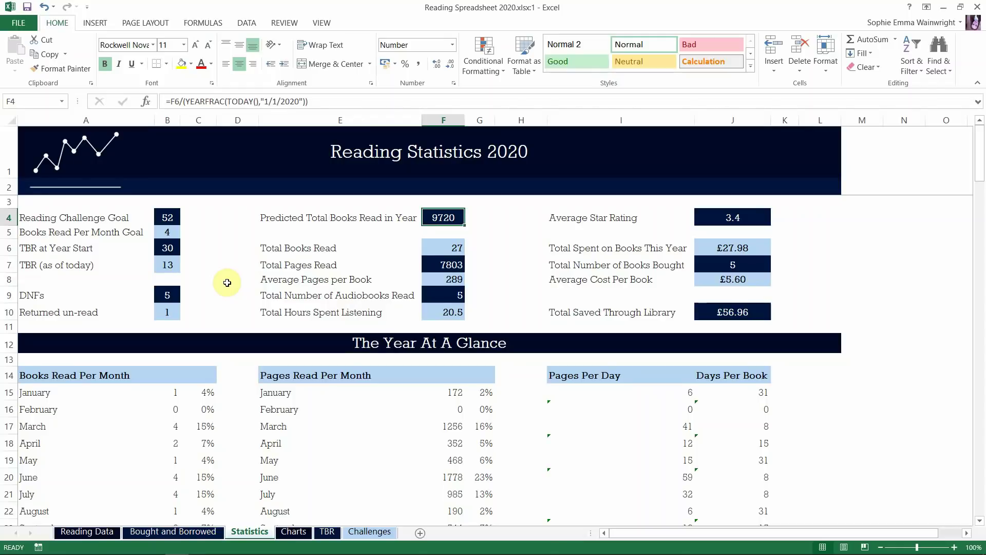
Review the total books, total pages, average pages, audiobooks and listening hours statistics in rows 6 to 10
key("Right")
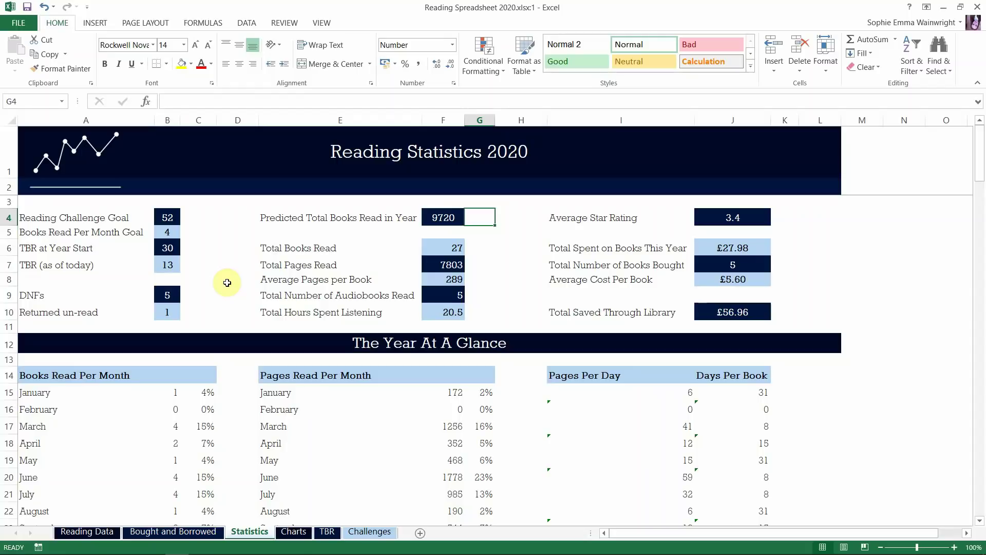
key("Down")
key("Down")
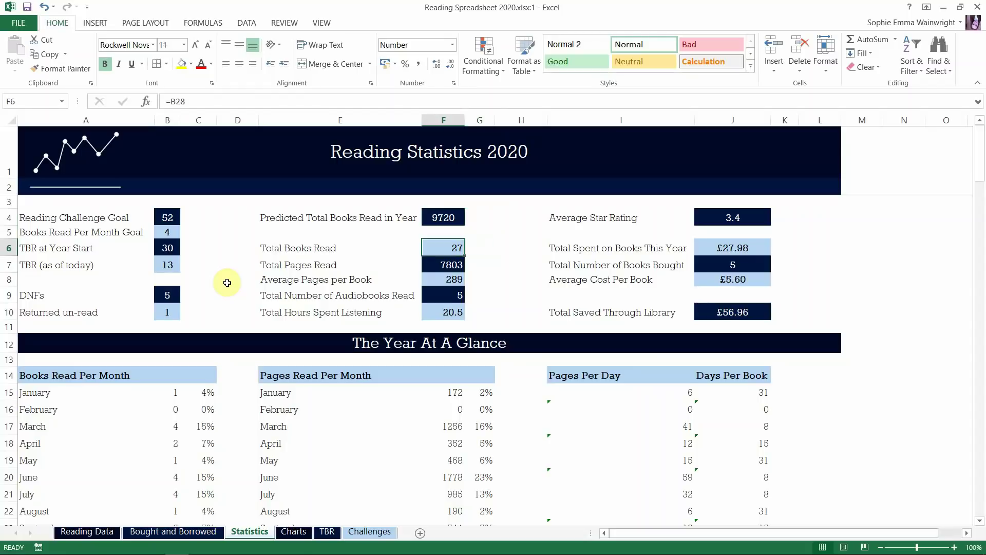
key("Down")
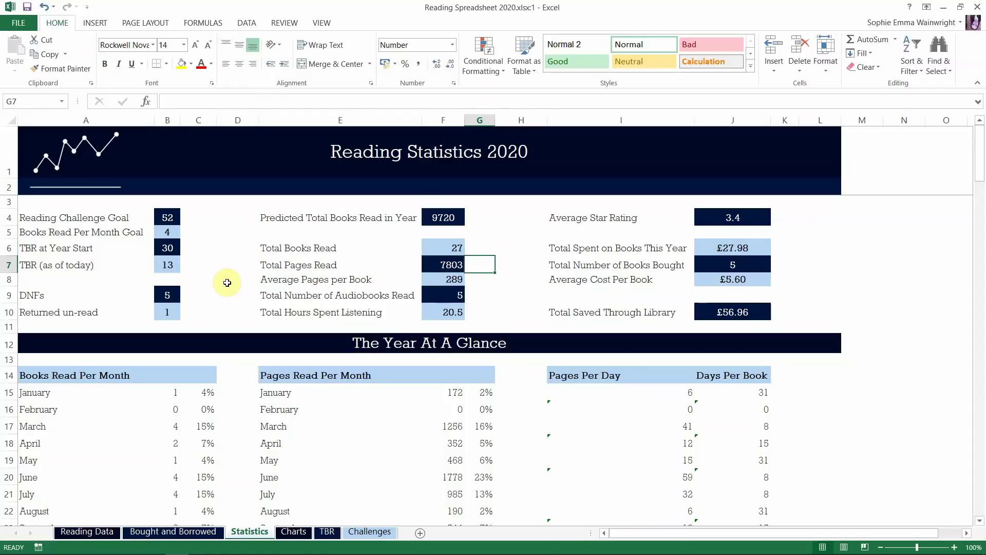
key("Down")
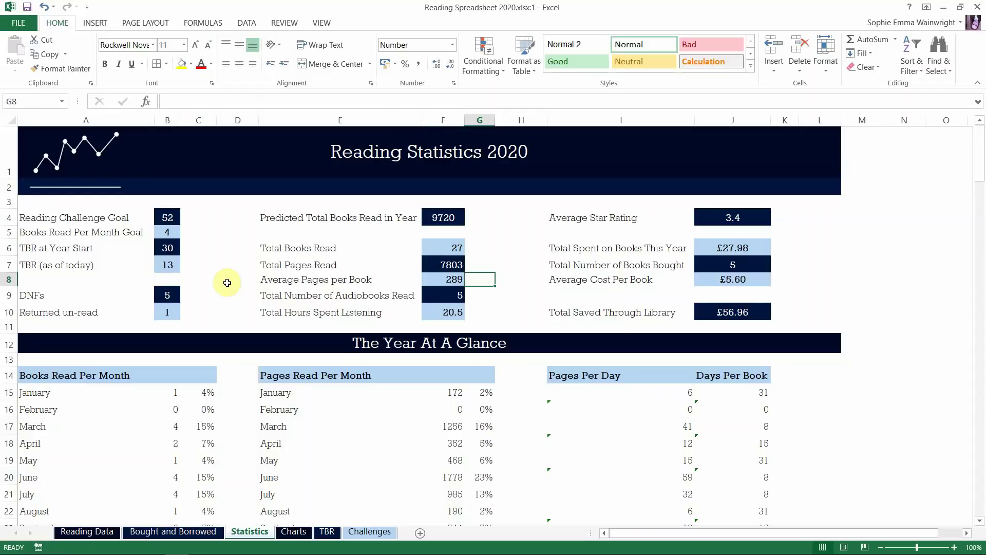
key("Down")
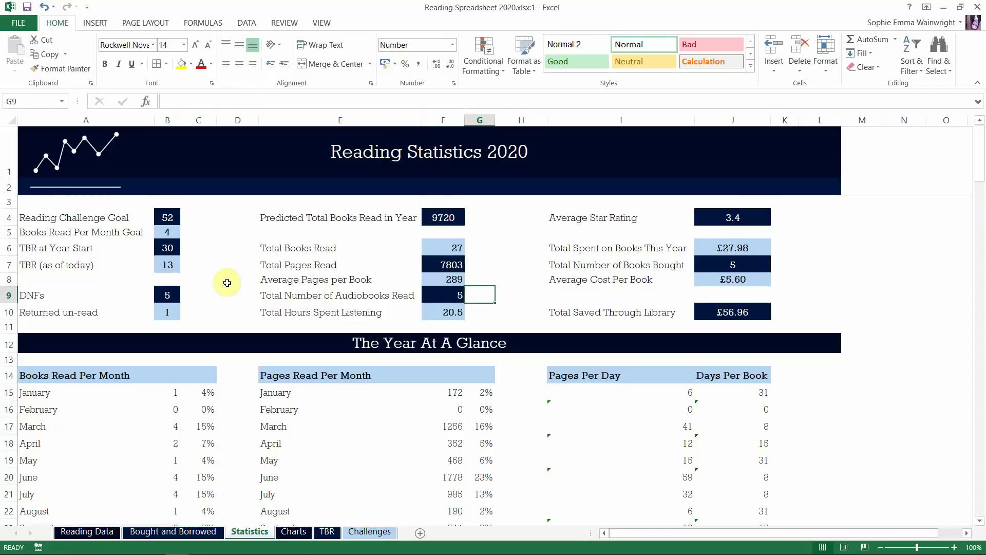
key("Down")
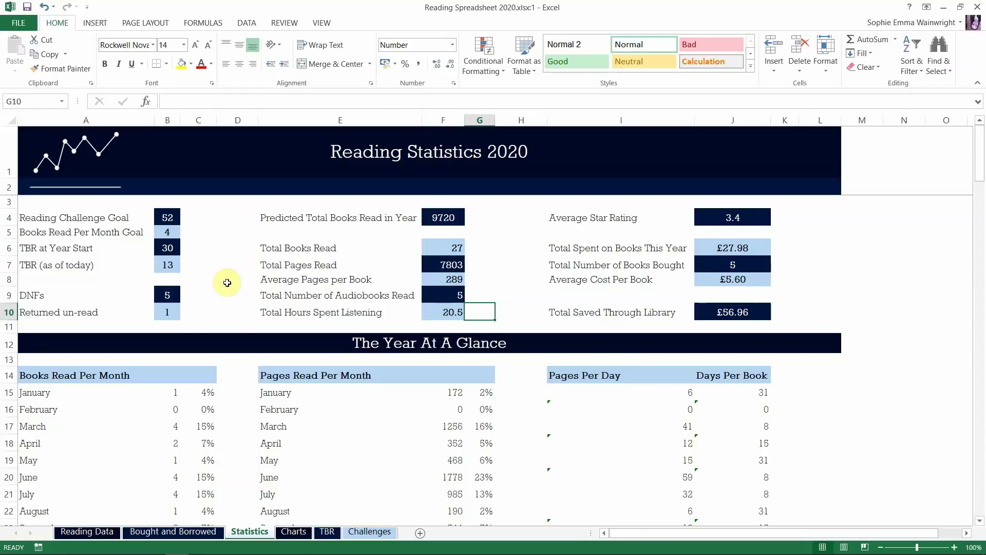
Review the average star rating, book spending, books bought, average cost and library savings statistics in column J
key("Right")
key("Right")
key("Right")
key("Right")
key("Up")
key("Up")
key("Up")
key("Up")
key("Up")
key("Up")
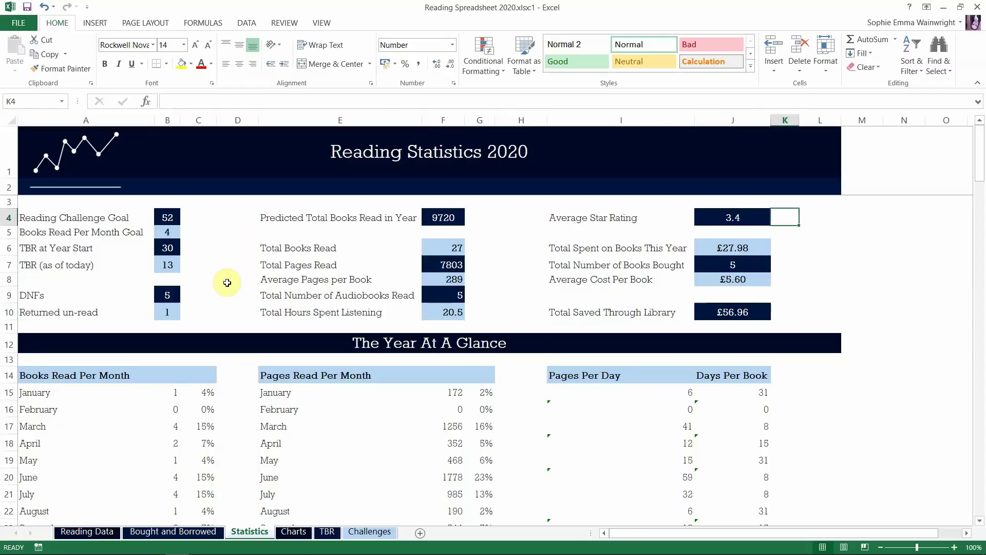
key("Down")
key("Down")
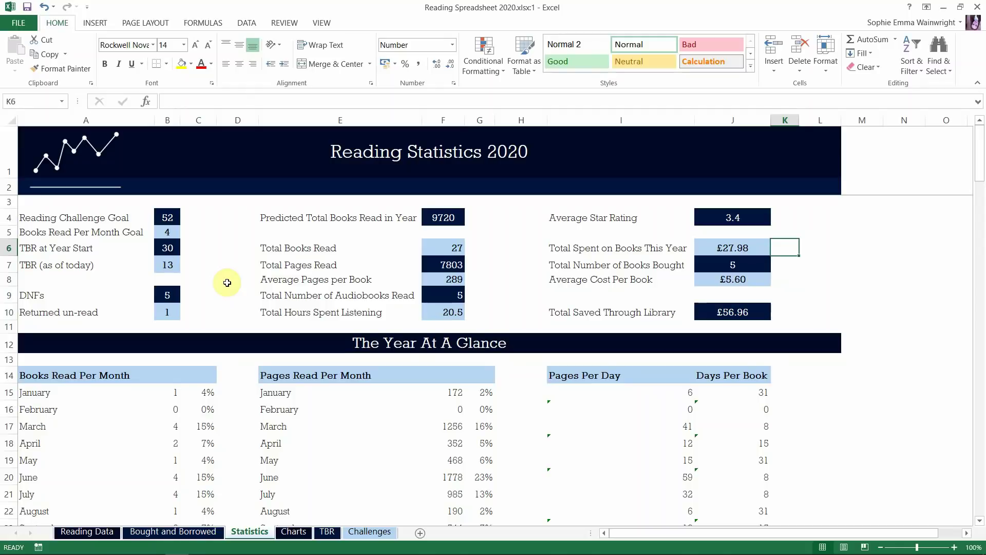
key("Down")
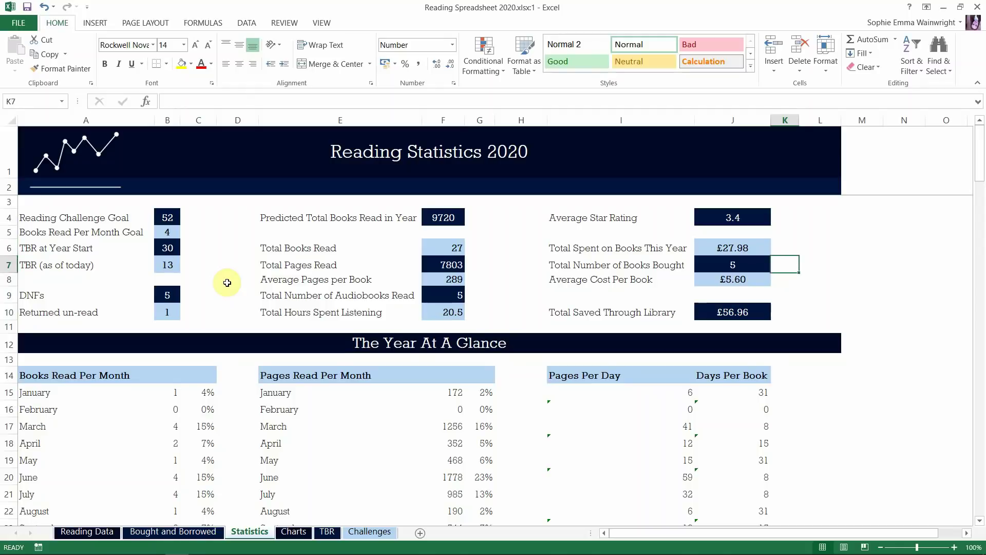
key("Down")
key("Down")
key("Down")
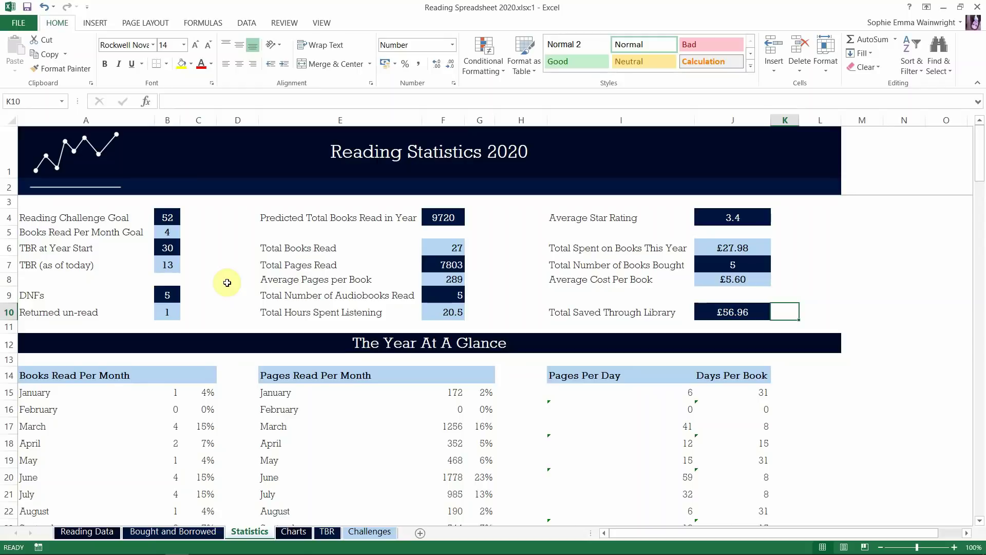
Review the monthly figures in the Books Read Per Month table under The Year At A Glance
key("Down")
key("Down")
key("Down")
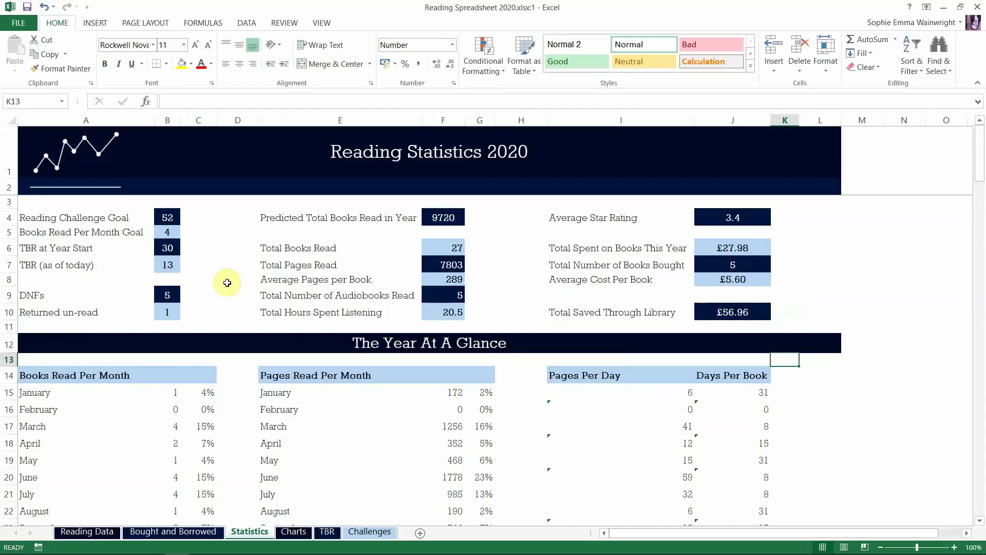
key("Left")
key("Left")
key("Left")
key("Left")
key("Left")
key("Left")
key("Left")
key("Left")
key("Left")
key("Left")
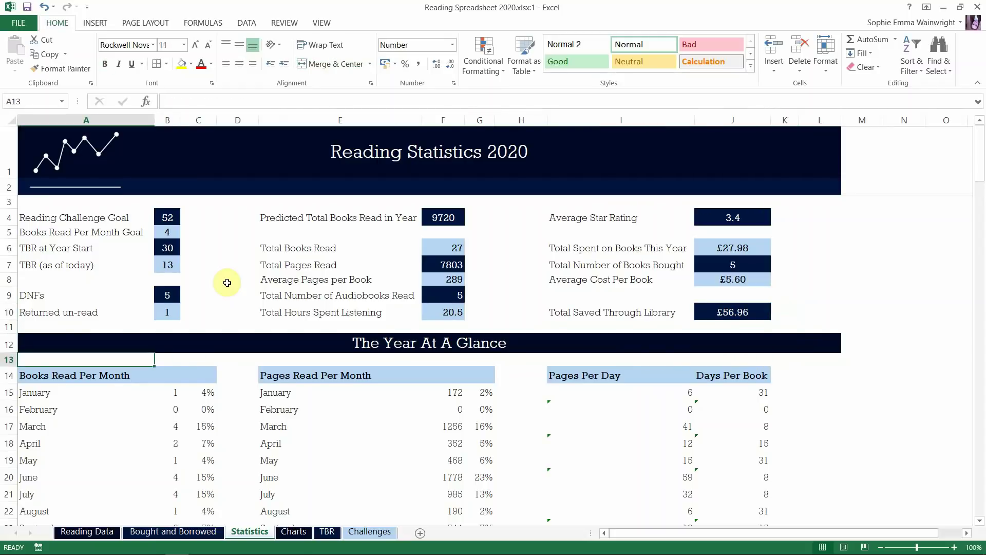
key("Down")
key("Down")
key("Down")
key("Down")
key("Down")
key("Down")
key("Down")
key("Down")
key("Down")
key("Down")
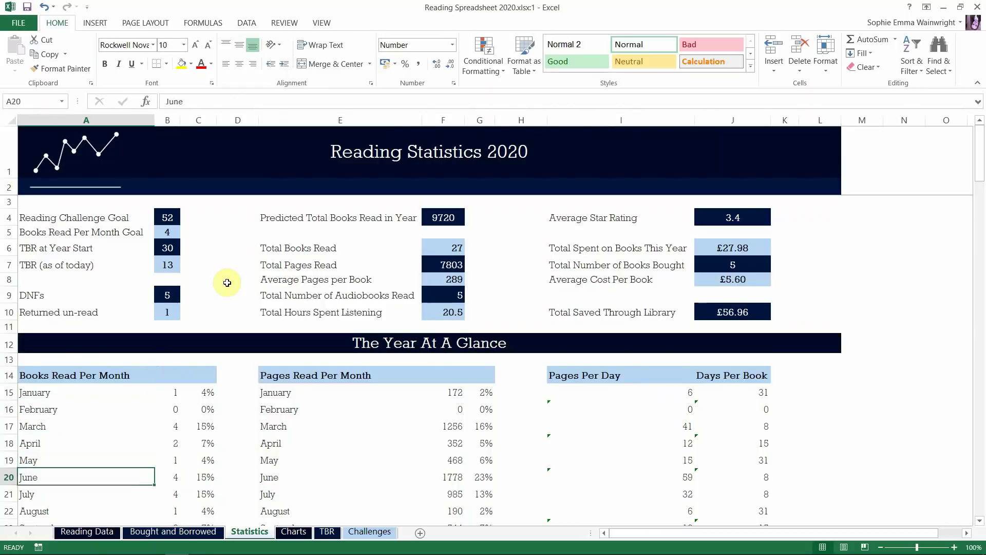
key("Down")
key("Down")
key("Down")
key("Down")
key("Down")
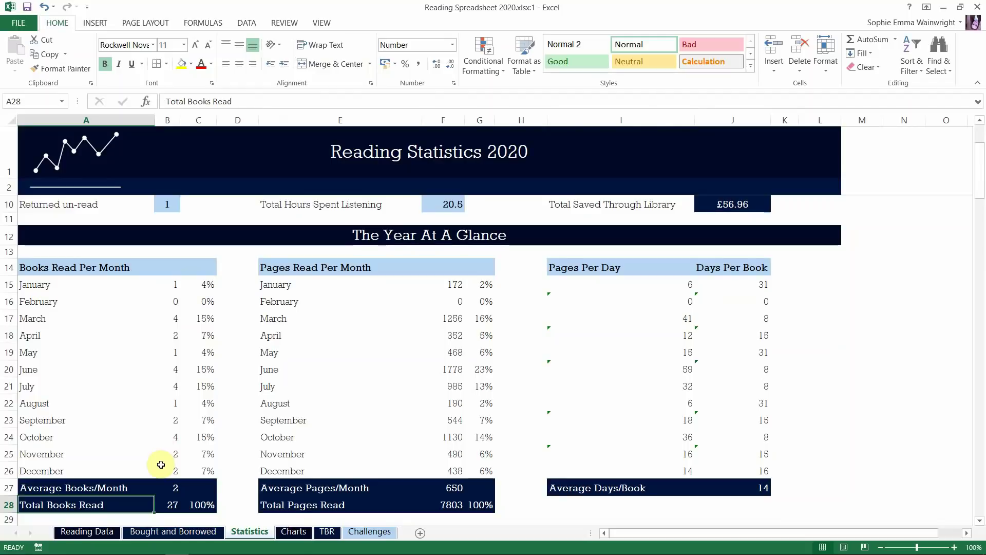
Inspect the average and total formulas for books read in B27 and B28, plus August's page percentage in G22
left_click(161, 486)
key("Down")
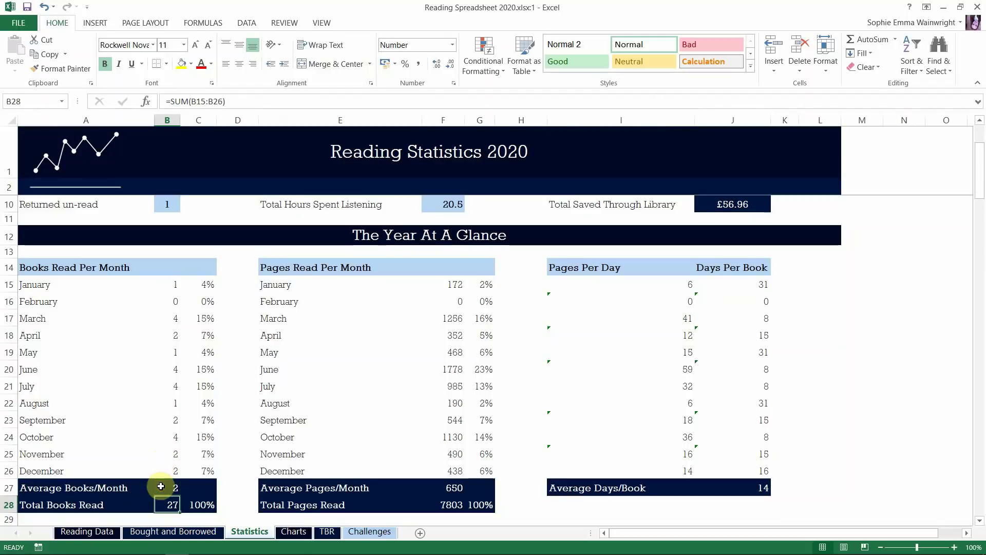
left_click(467, 405)
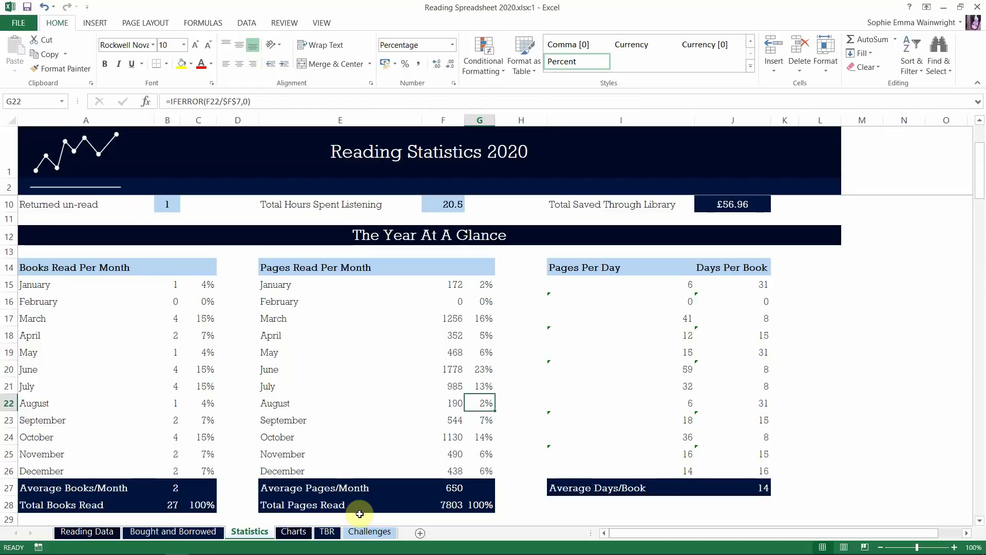
Examine the Pages Per Day formulas month by month in column I, through December in I26
left_click(645, 293)
key("Down")
key("Down")
key("Down")
key("Down")
key("Down")
key("Down")
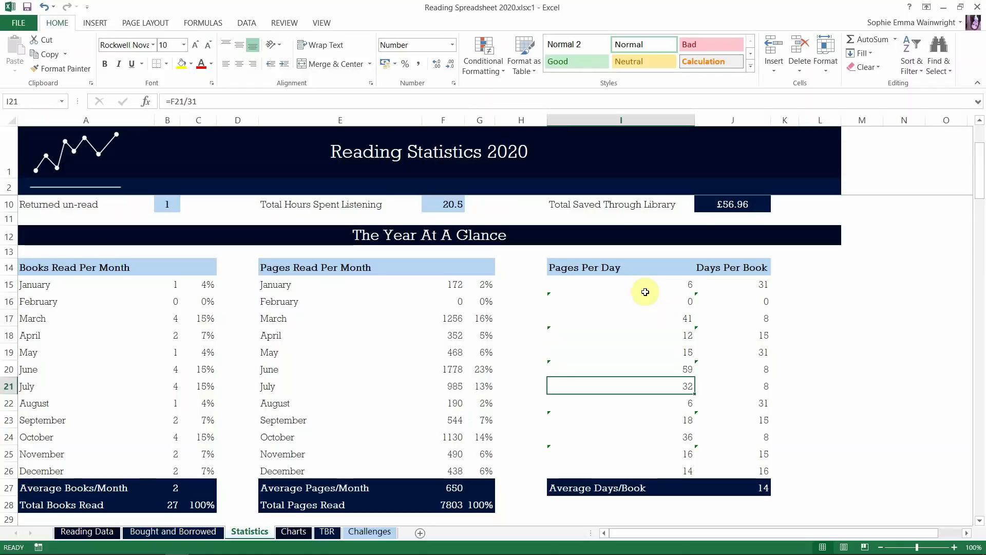
key("Down")
key("Down")
key("Down")
key("Down")
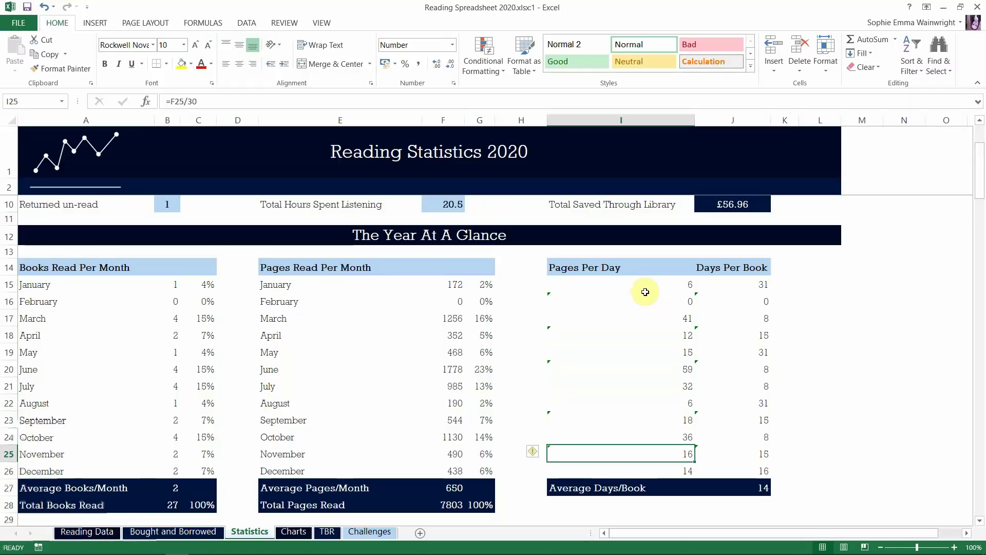
key("Down")
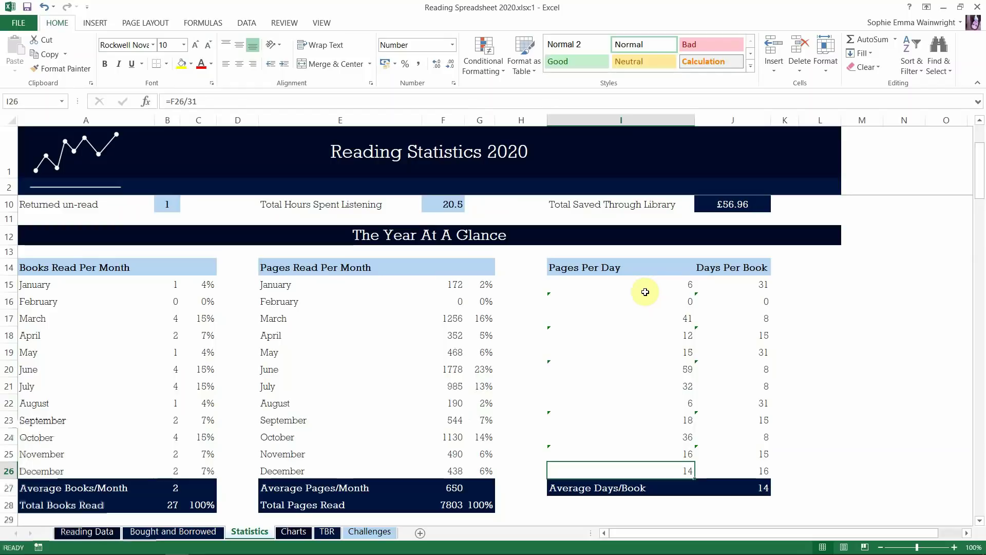
Examine the Days Per Book formulas in column J from December back to August
key("Right")
key("Up")
key("Up")
key("Up")
key("Up")
key("Up")
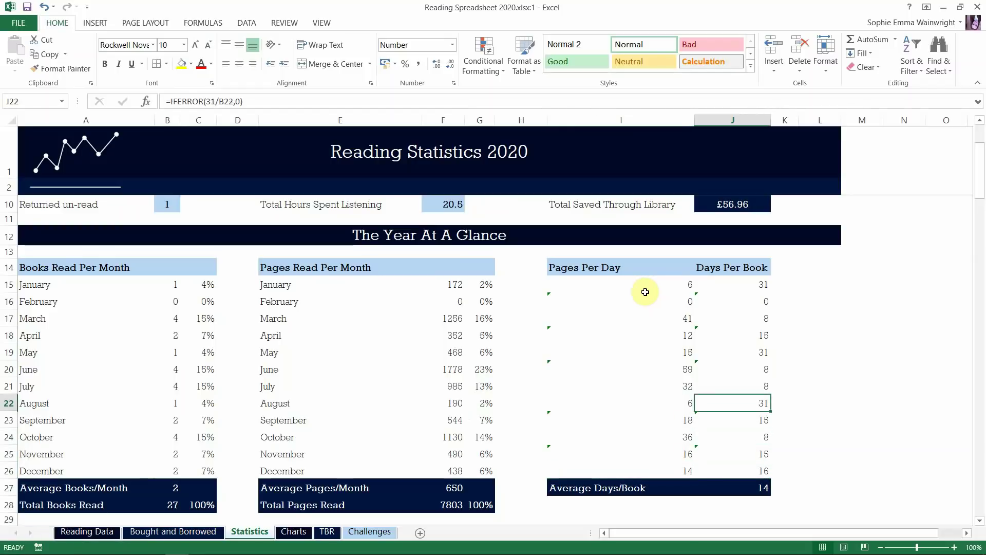
Browse the About The Books section, checking the Year Published count formulas in column J
key("Down")
key("Down")
key("Down")
key("Down")
key("Down")
key("Down")
key("Down")
key("Down")
key("Down")
key("Down")
key("Down")
key("Down")
key("Down")
key("Down")
key("Down")
key("Down")
key("Down")
key("Down")
key("Down")
key("Down")
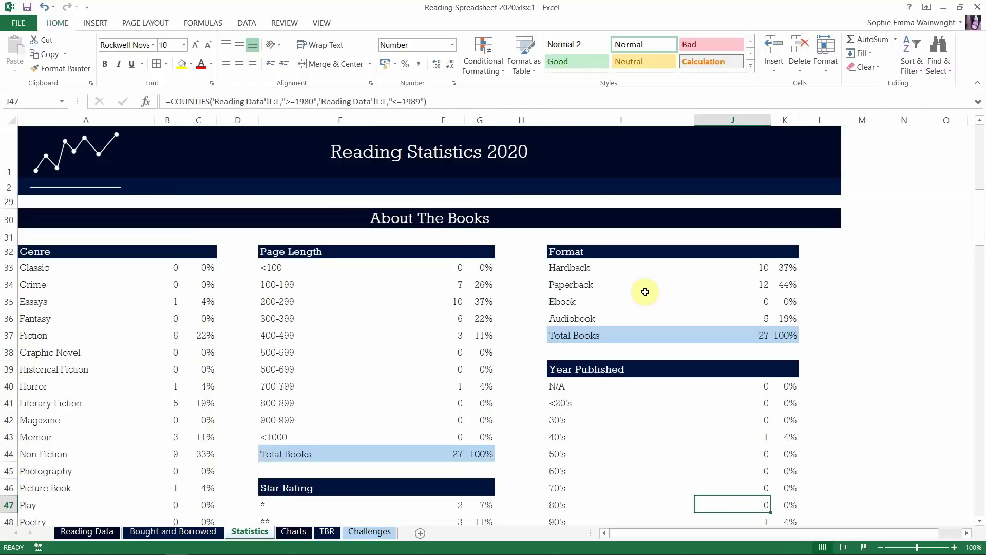
scroll(645, 292, "down", 1)
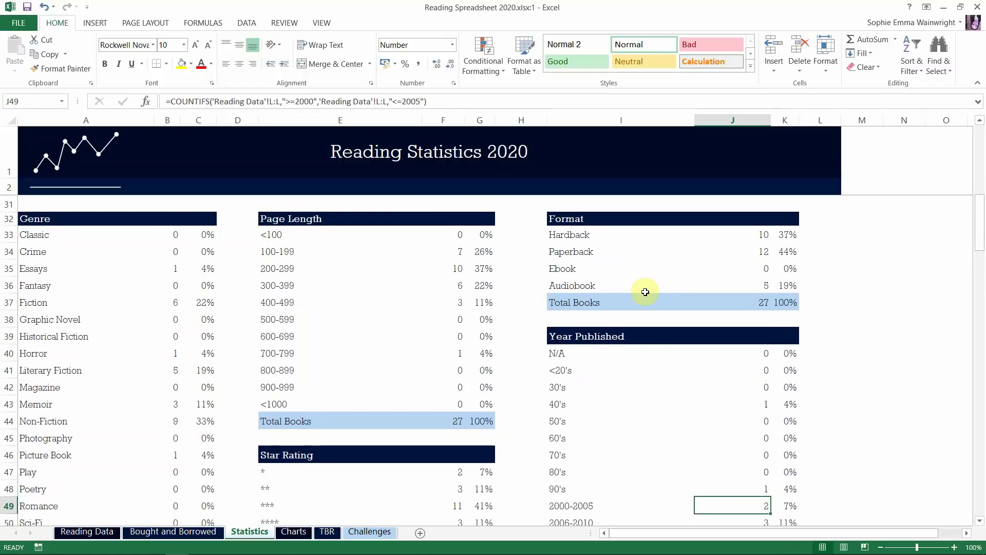
Review the full Genre list in column A, from Classic through True Crime, and return to its first entry
left_click(90, 338)
key("Down")
key("Down")
key("Down")
key("Down")
key("Down")
key("Down")
key("Down")
key("Down")
key("Down")
key("Down")
key("Down")
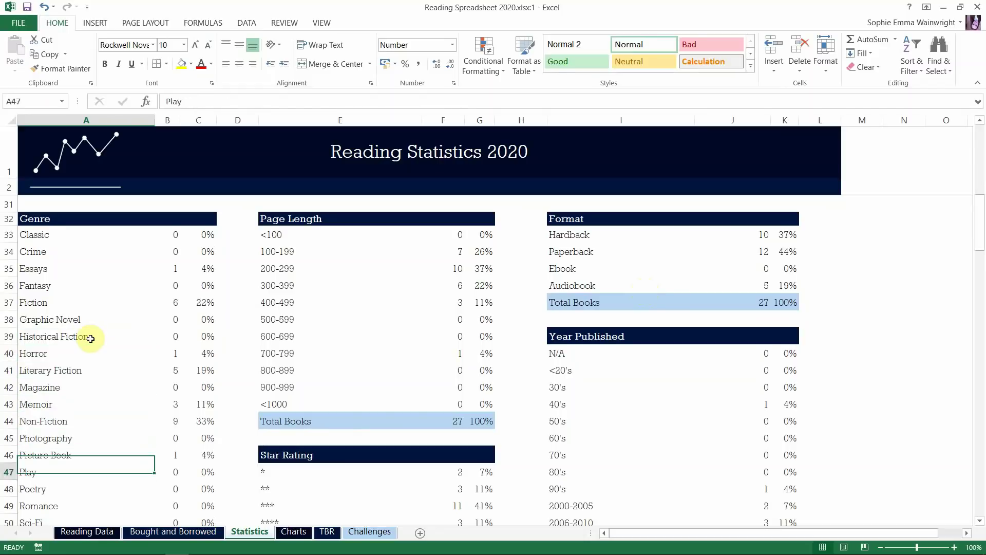
key("Down")
key("Down")
key("Down")
key("Down")
key("Down")
key("Up")
key("Up")
key("Up")
key("Up")
key("Up")
key("Up")
key("Up")
key("Up")
key("Up")
key("Up")
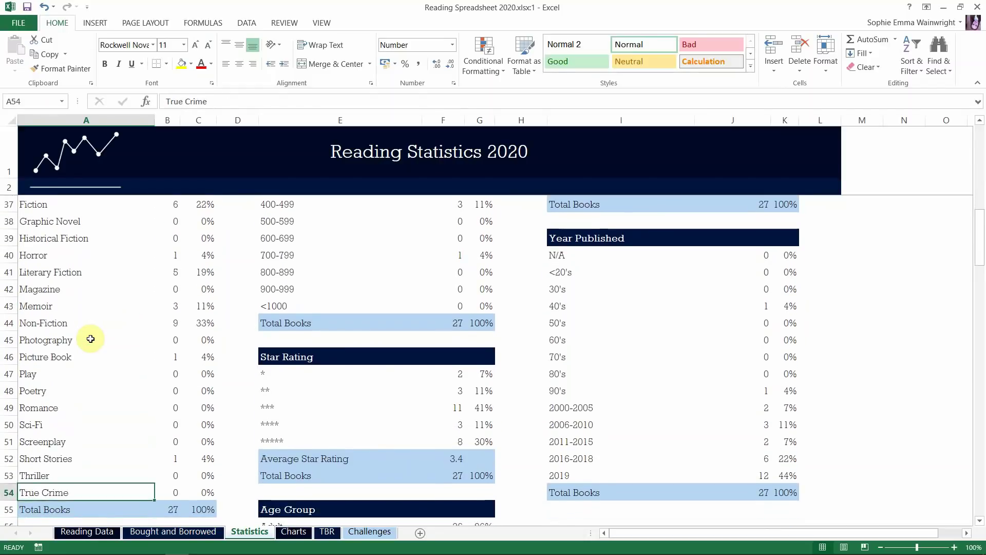
key("Up")
key("Up")
key("Up")
key("Up")
key("Up")
key("Up")
key("Up")
key("Up")
key("Up")
key("Up")
key("Up")
key("Up")
key("Up")
key("Up")
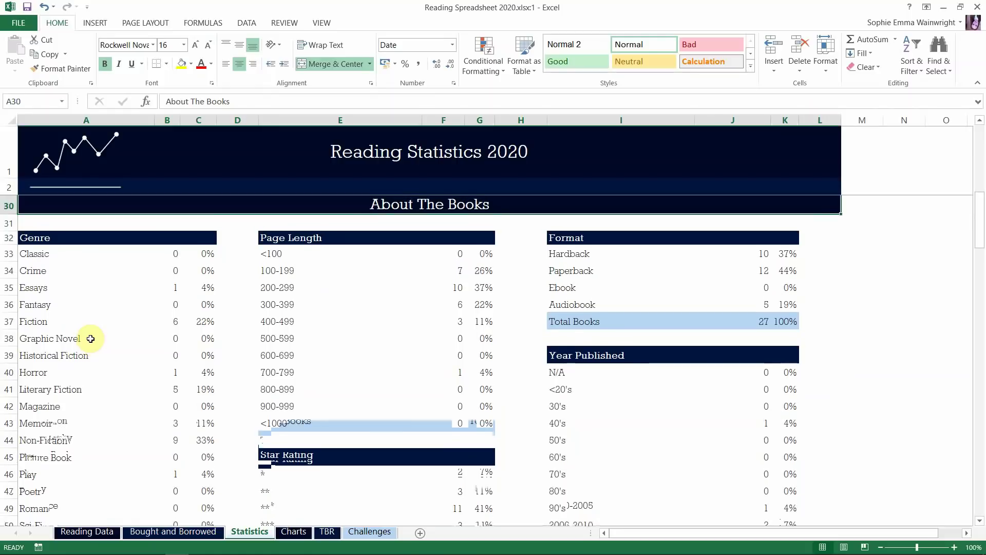
key("Down")
key("Down")
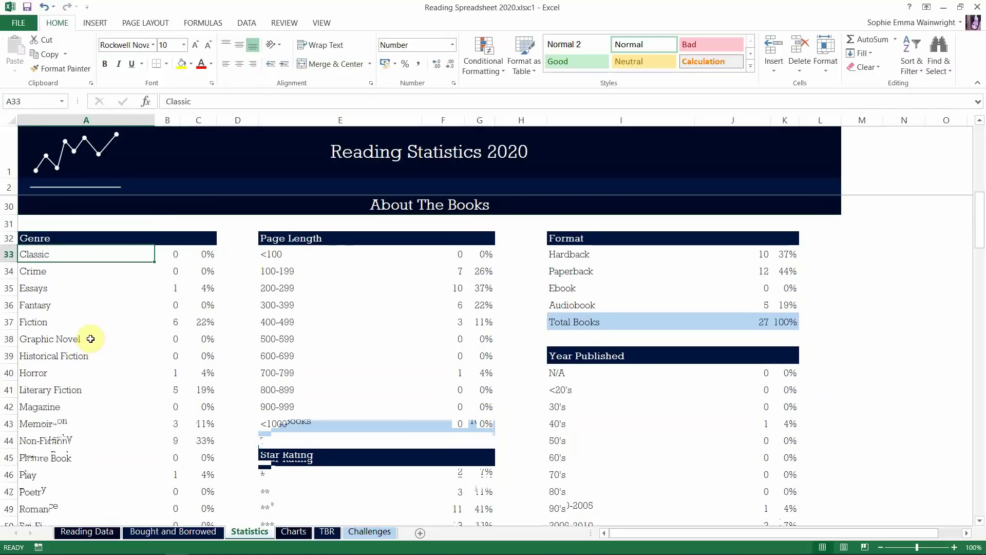
Review the Page Length ranges in column E, starting from the <100 entry
key("Right")
key("Right")
key("Right")
key("Right")
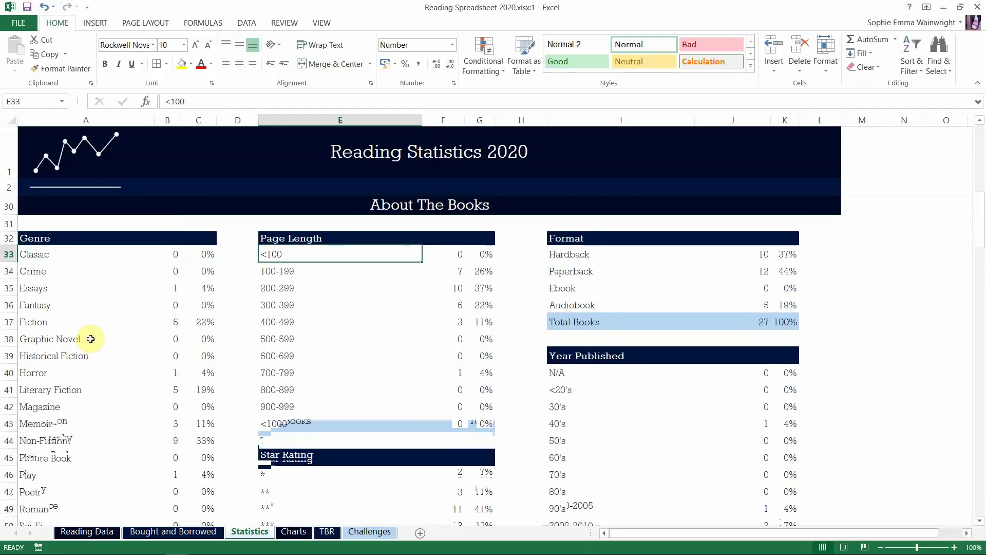
key("Down")
key("Down")
key("Down")
key("Down")
key("Down")
key("Down")
key("Down")
key("Down")
key("Down")
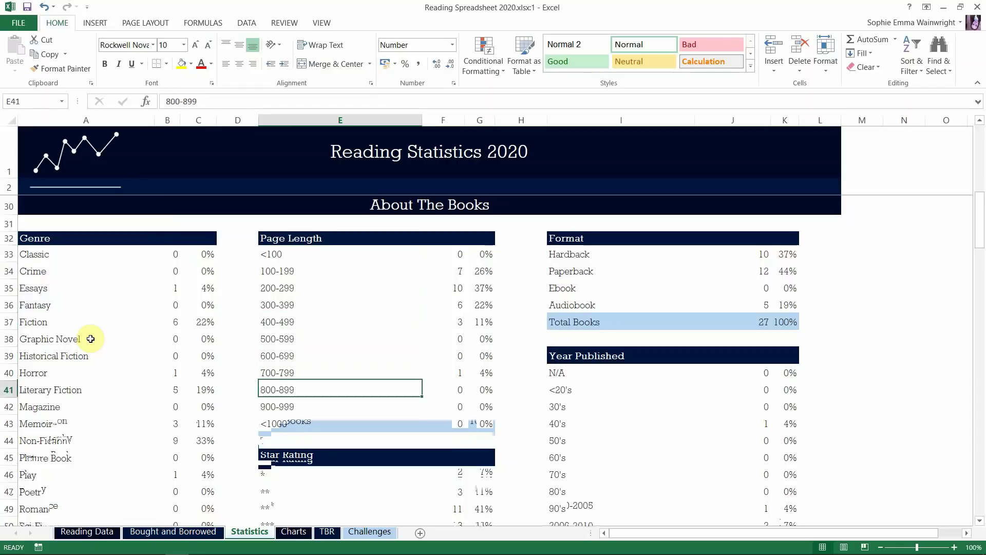
Review the Format breakdown covering Hardback, Paperback, Ebook and Audiobook
key("Right")
key("Right")
key("Right")
key("Right")
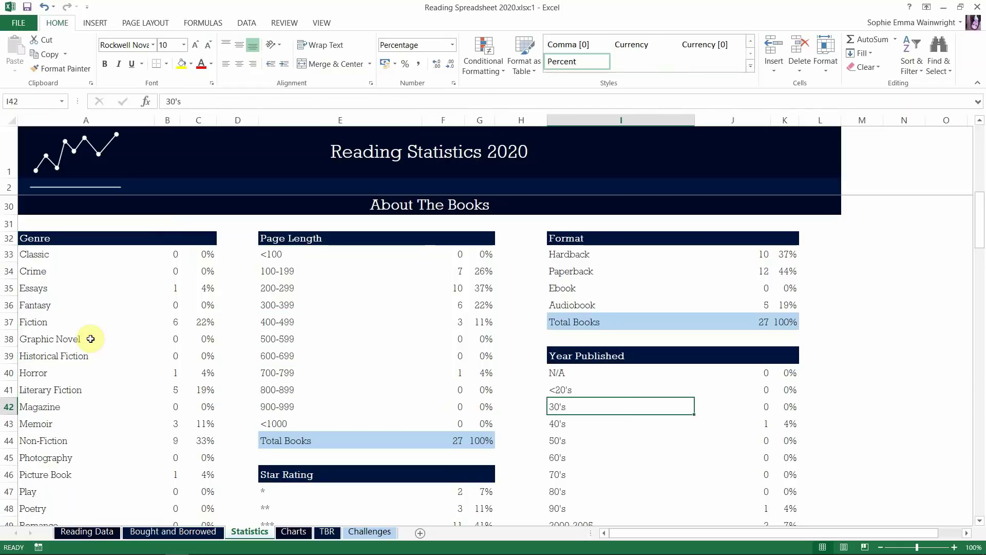
key("Up")
key("Up")
key("Up")
key("Up")
key("Up")
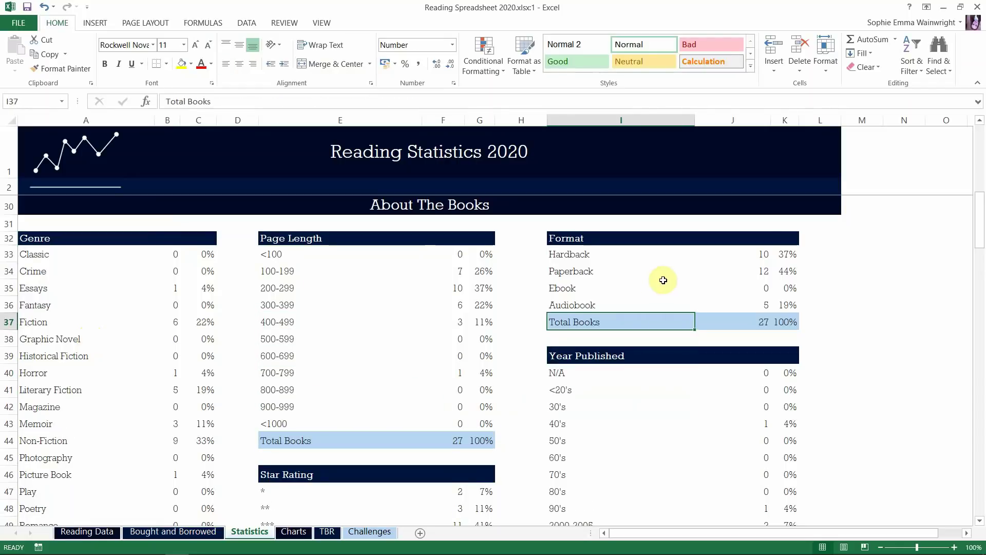
Review the Year Published breakdown in column I down to its Total Books row
key("Down")
key("Down")
key("Down")
key("Down")
key("Down")
key("Down")
key("Down")
key("Down")
key("Down")
key("Down")
key("Down")
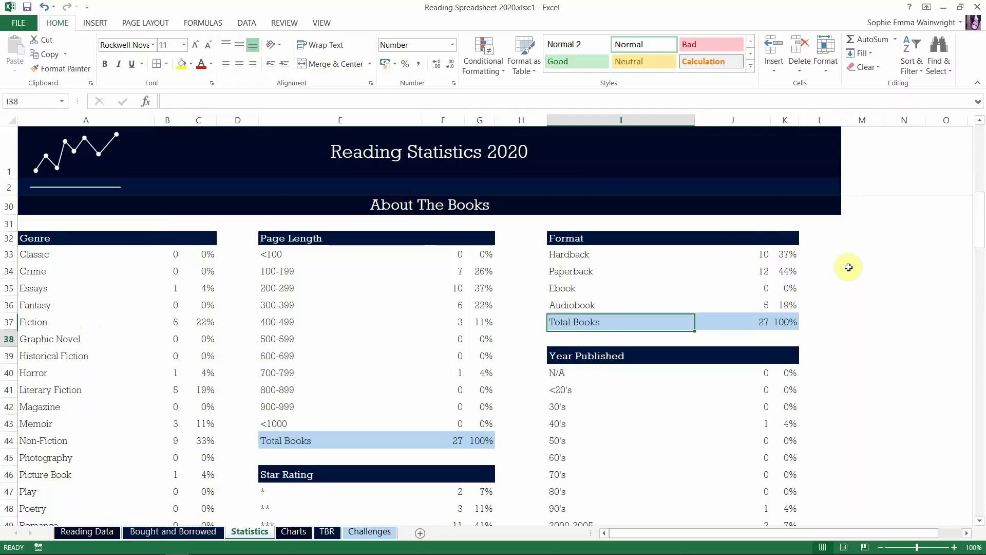
key("Down")
key("Down")
key("Down")
key("Down")
key("Down")
key("Down")
key("Down")
key("Down")
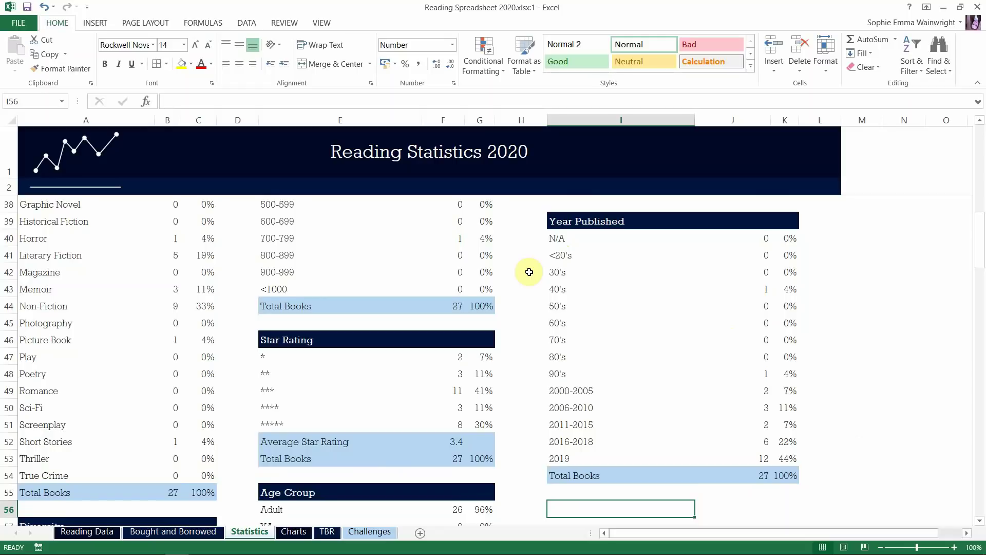
Highlight the 2019 label in cell I53 of the Year Published table with a yellow fill
left_click(564, 470)
left_click(560, 452)
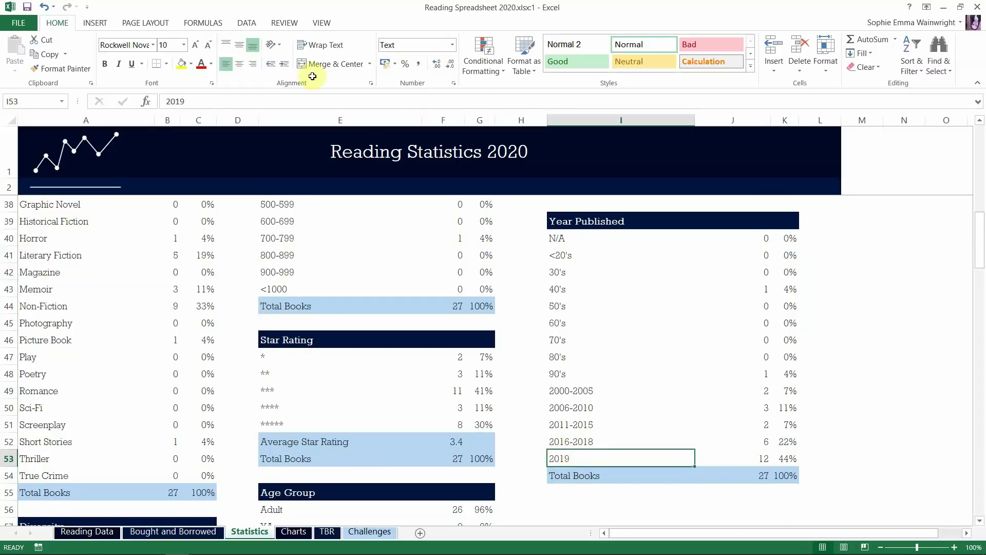
left_click(184, 65)
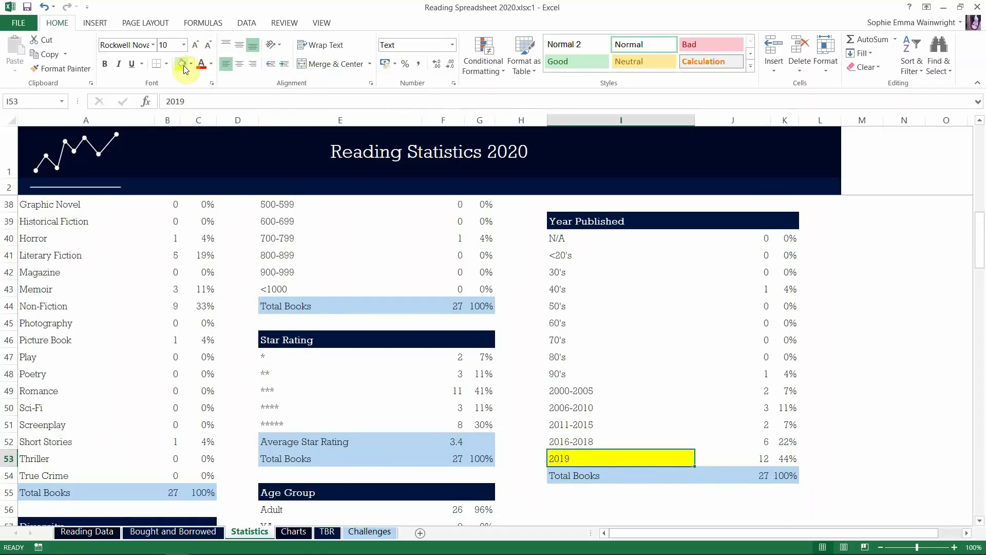
left_click(862, 338)
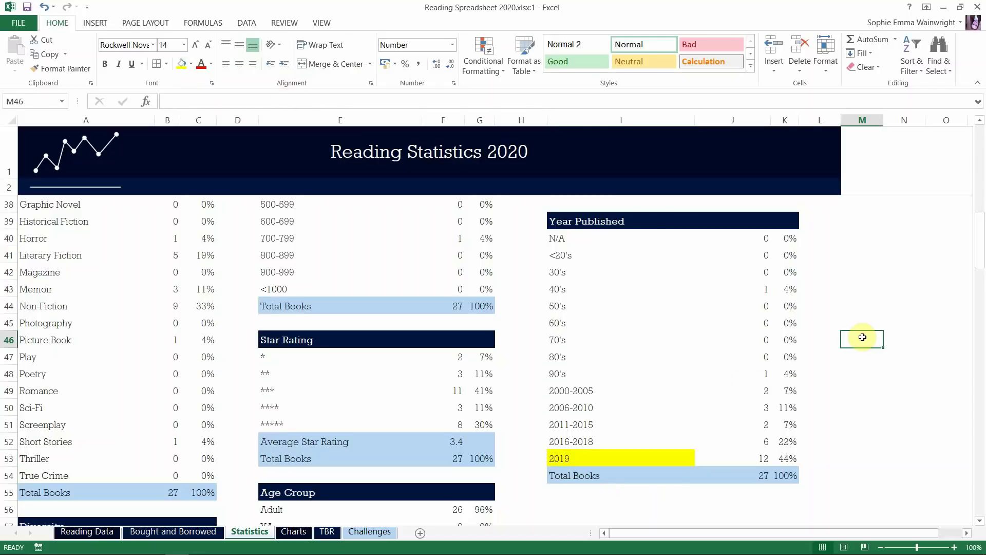
Review the Diversity, Age Group and Series Type breakdowns at the end of the About The Books section
key("Down")
key("Down")
key("Down")
key("Down")
key("Down")
key("Down")
key("Down")
key("Down")
key("Down")
key("Down")
key("Down")
key("Down")
key("Down")
key("Down")
key("Down")
key("Down")
key("Down")
key("Down")
key("Down")
key("Down")
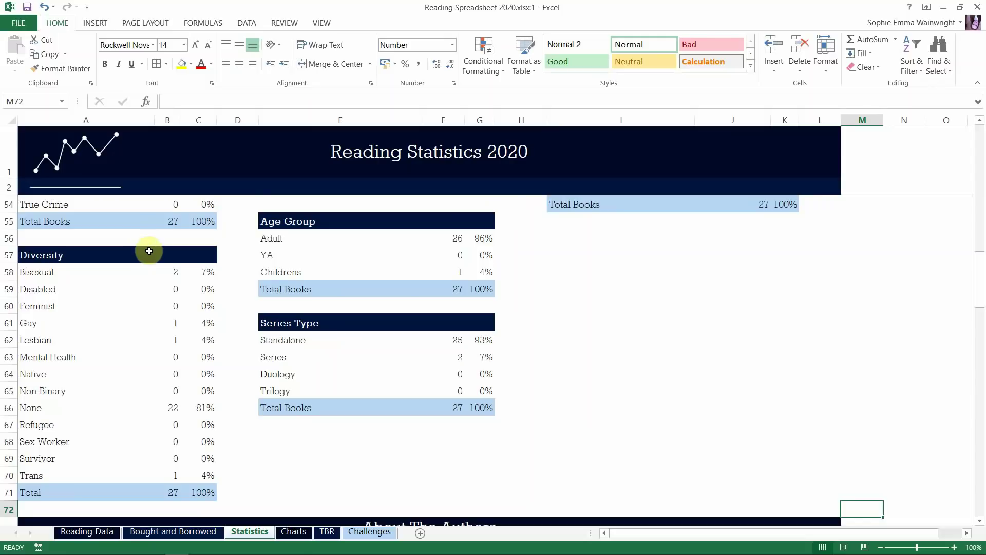
Review the Author Gender, Author Continent, Author Nationality and In Translation tables in the About The Authors section
left_click(662, 323)
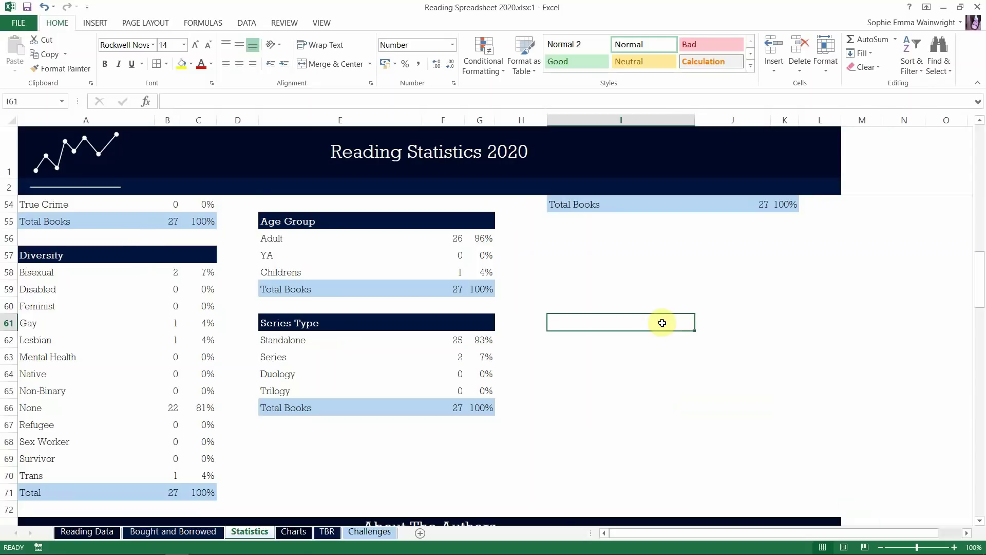
key("Down")
key("Down")
key("Down")
key("Down")
key("Down")
key("Down")
key("Down")
key("Down")
key("Down")
key("Down")
key("Down")
key("Down")
key("Down")
key("Down")
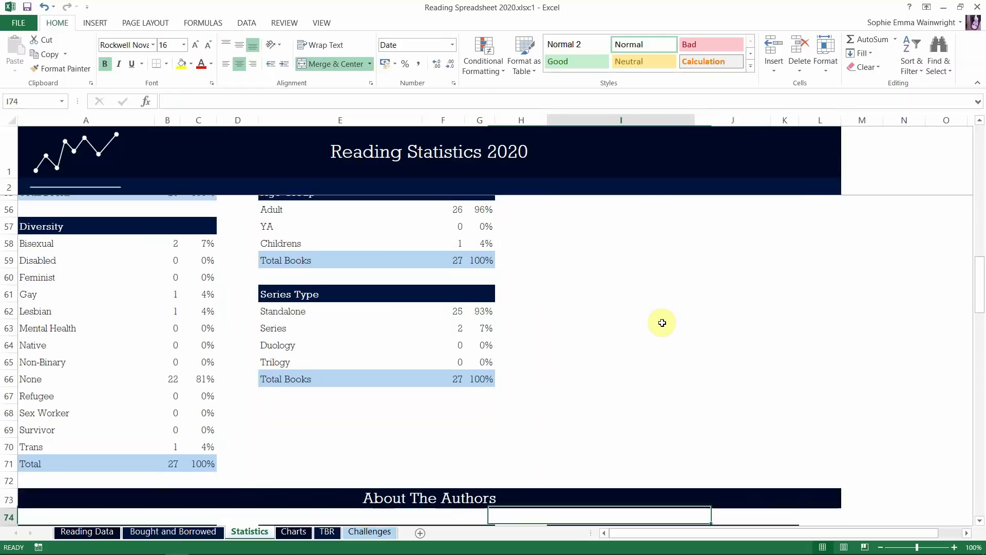
key("Down")
key("Down")
key("Down")
key("Down")
key("Down")
key("Down")
key("Down")
key("Down")
key("Down")
key("Down")
key("Down")
key("Down")
key("Down")
key("Down")
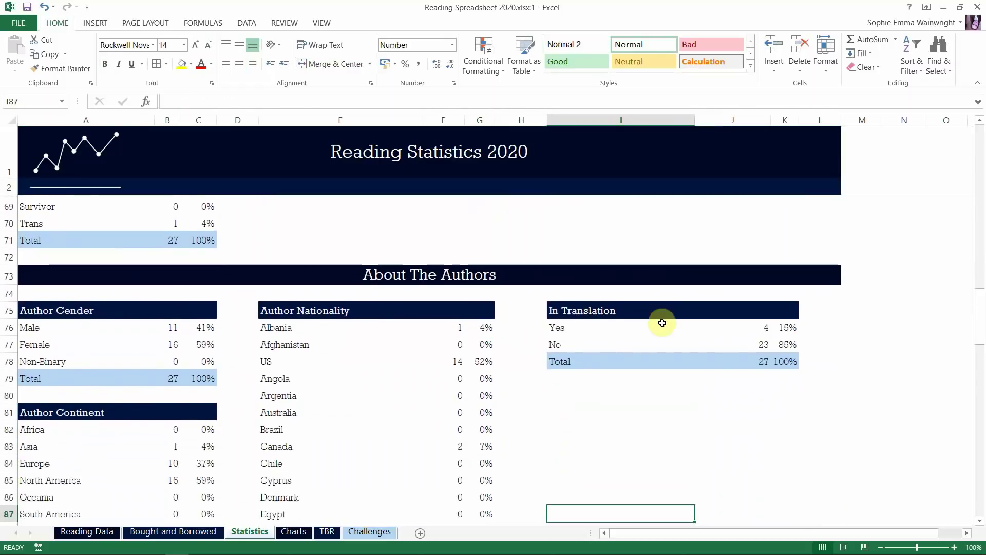
key("Down")
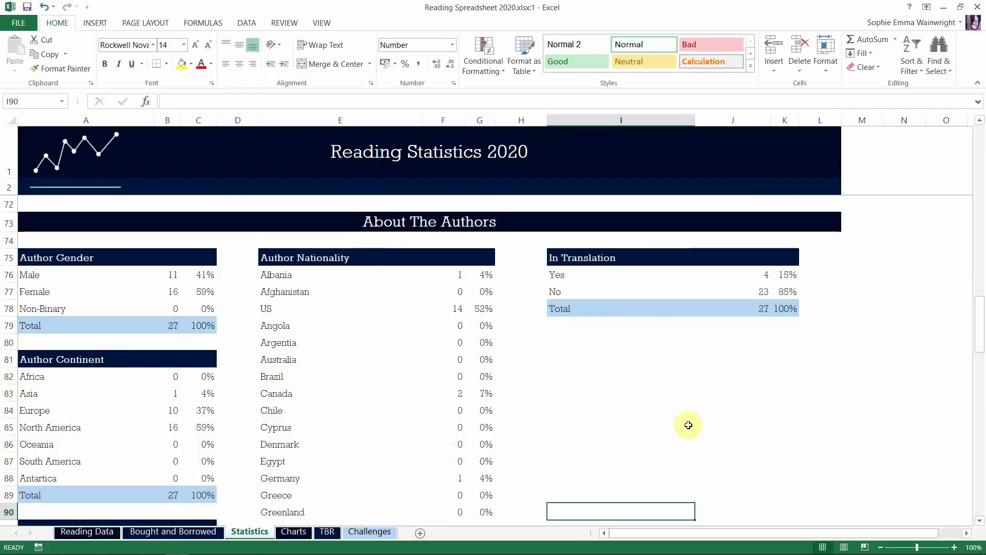
Review the Author Race (Simplified) table and the continuation of the Author Nationality list
key("Down")
key("Down")
key("Down")
key("Down")
key("Down")
key("Down")
key("Down")
key("Down")
key("Down")
key("Down")
key("Down")
key("Down")
key("Down")
key("Down")
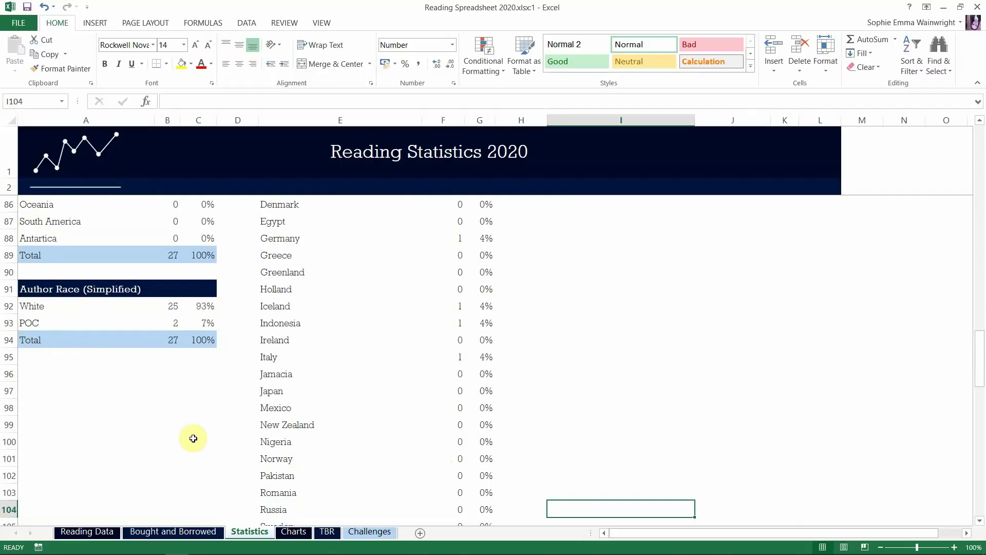
Examine the Bought Books 2020 section's genre, month and Spend Per Month tables
key("Down")
key("Down")
key("Down")
key("Down")
key("Down")
key("Down")
key("Down")
key("Down")
key("Down")
key("Down")
key("Down")
key("Down")
key("Down")
key("Down")
key("Down")
key("Down")
key("Down")
key("Down")
key("Down")
key("Down")
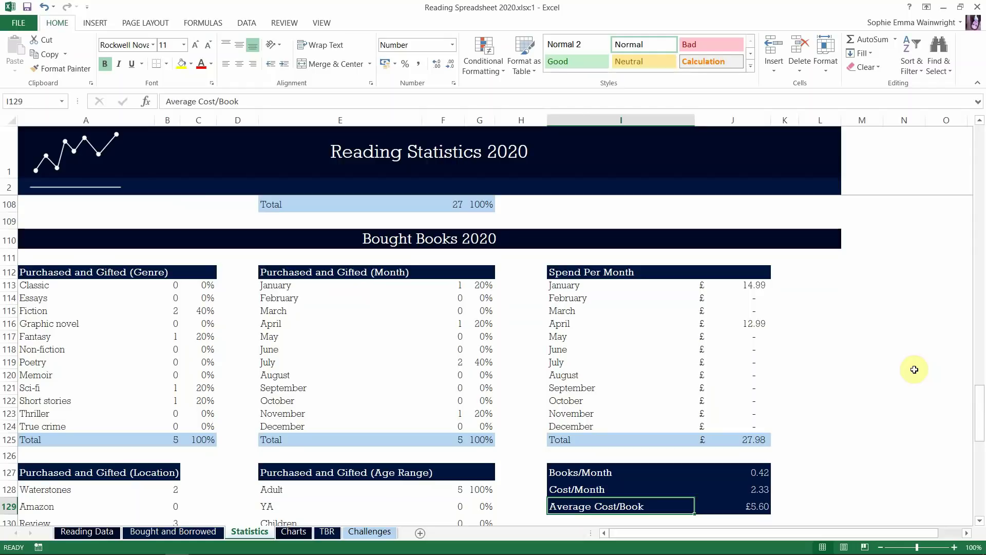
Review the purchased-book Location and Age Range tables and the Books/Month, Cost/Month and Average Cost/Book summary
key("Down")
key("Down")
key("Down")
key("Down")
key("Down")
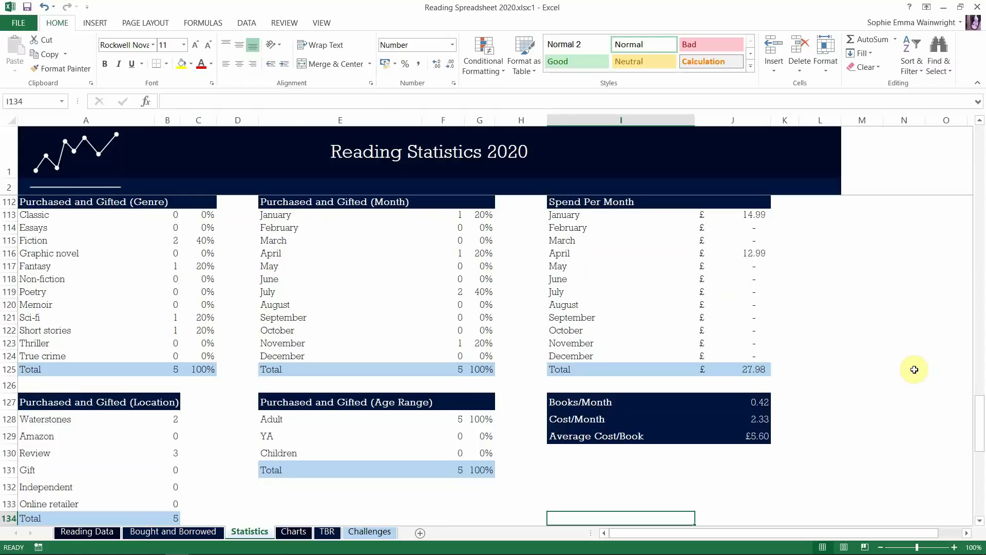
key("Down")
key("Down")
key("Down")
key("Down")
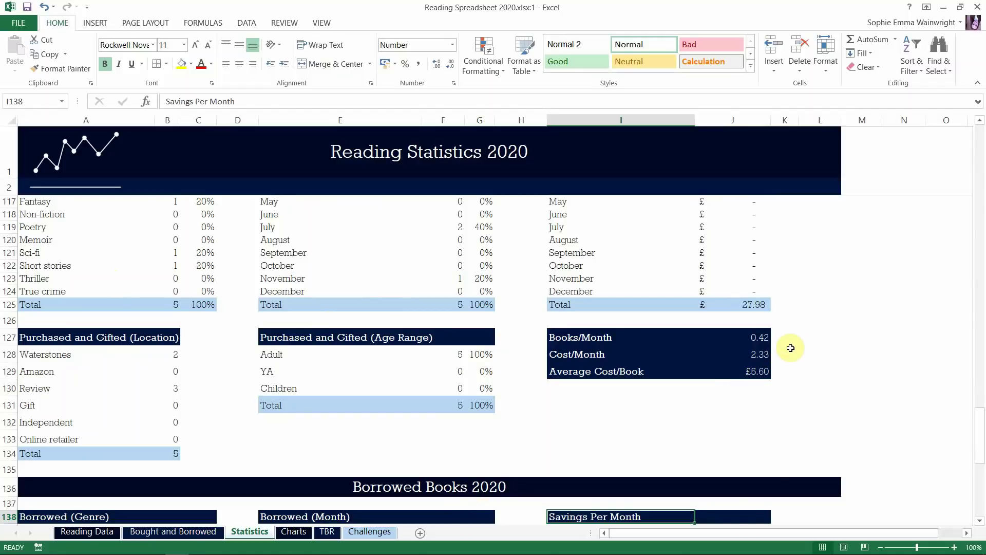
left_click(775, 385)
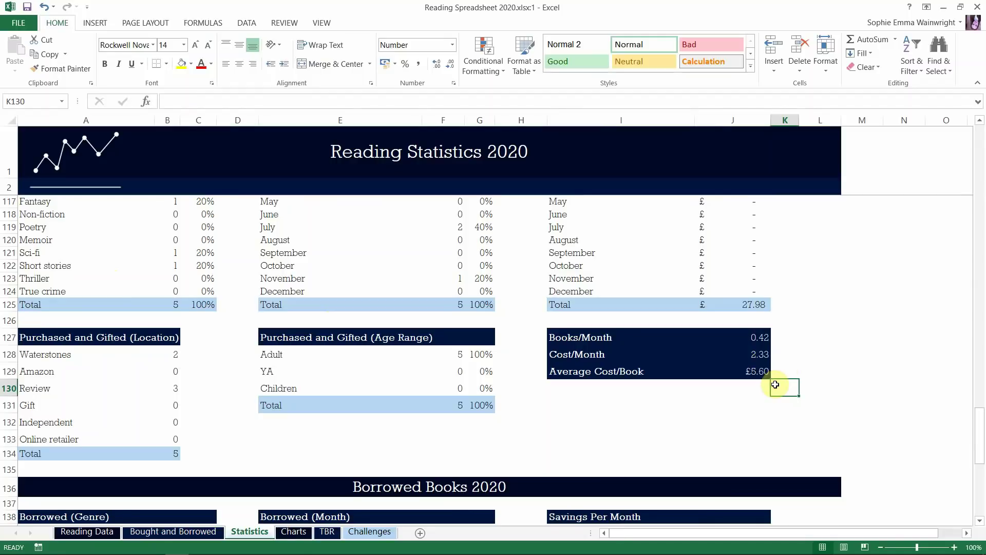
key("Left")
key("Left")
key("Left")
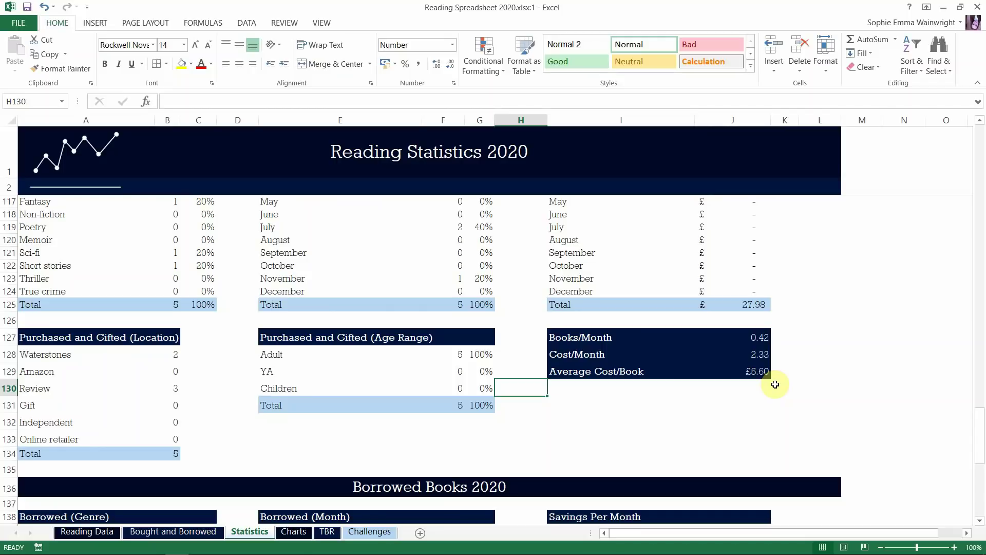
Examine the Borrowed Books 2020 section's genre, month and Savings Per Month tables
key("Down")
key("Down")
key("Down")
key("Down")
key("Down")
key("Down")
key("Down")
key("Down")
key("Down")
key("Down")
key("Down")
key("Down")
key("Down")
key("Down")
key("Down")
key("Down")
key("Down")
key("Down")
key("Down")
key("Down")
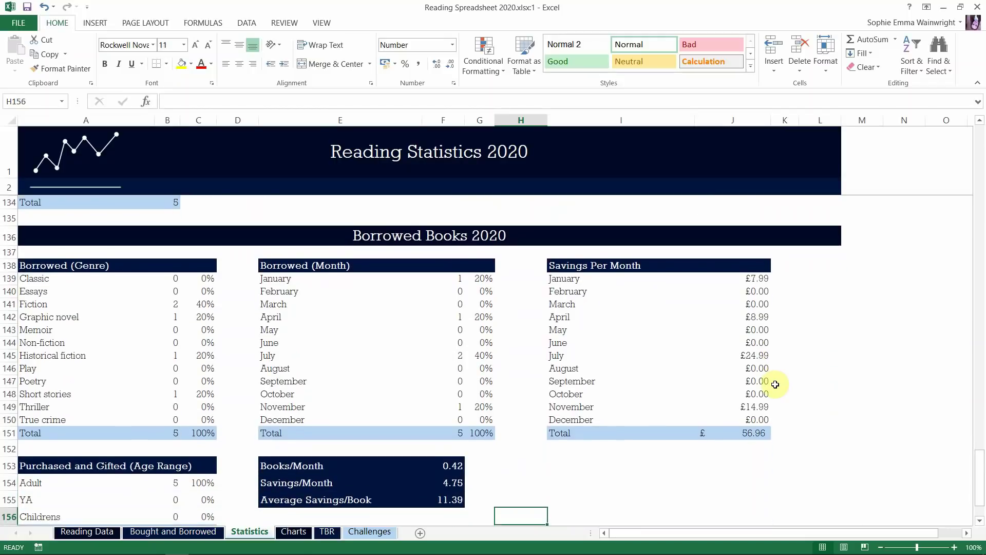
key("Down")
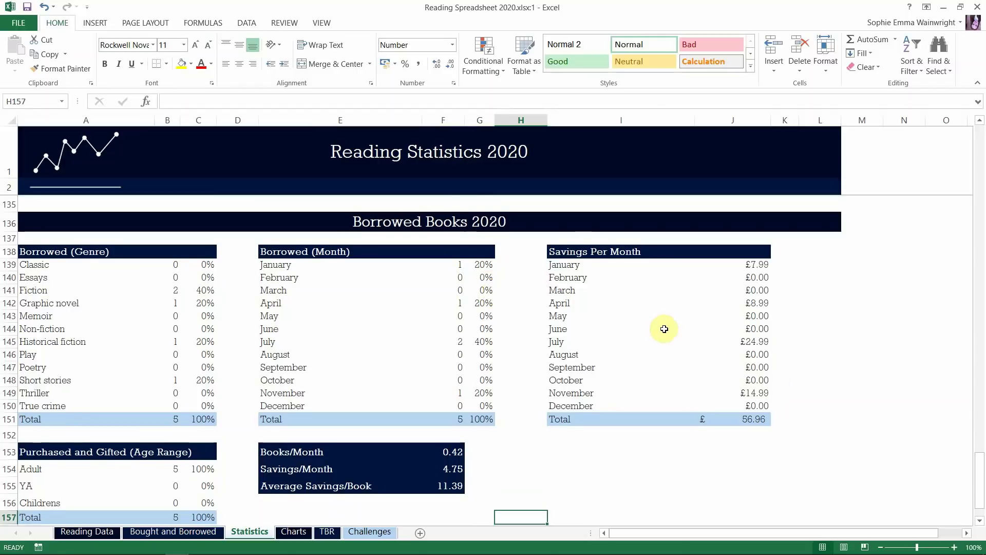
Review the age range table and the Books/Month, Savings/Month and Average Savings/Book summary for borrowed books
key("Down")
key("Down")
key("Down")
key("Down")
key("Down")
key("Down")
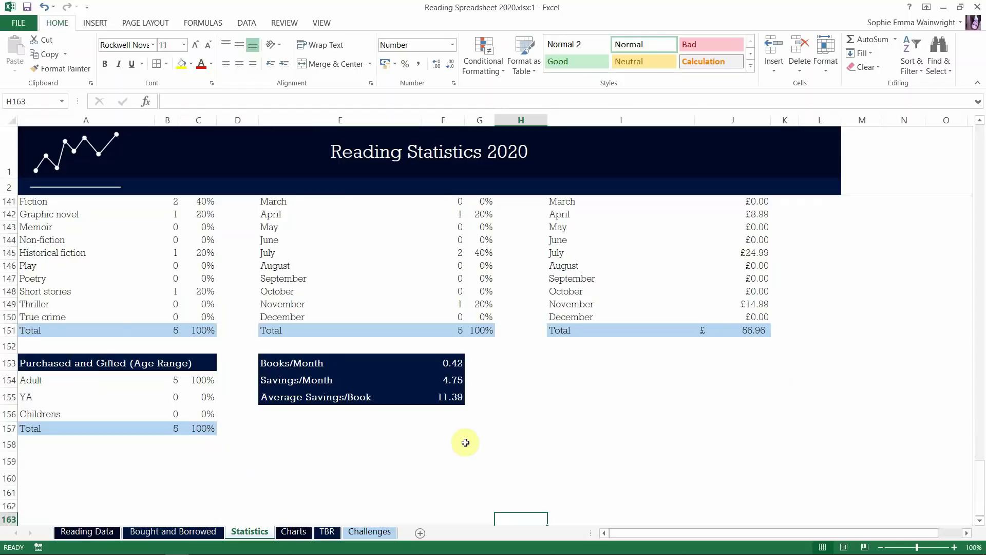
Open the Charts sheet and review its Year At A Glance charts and the Genre and Format pie charts
key("ctrl+Page_Down")
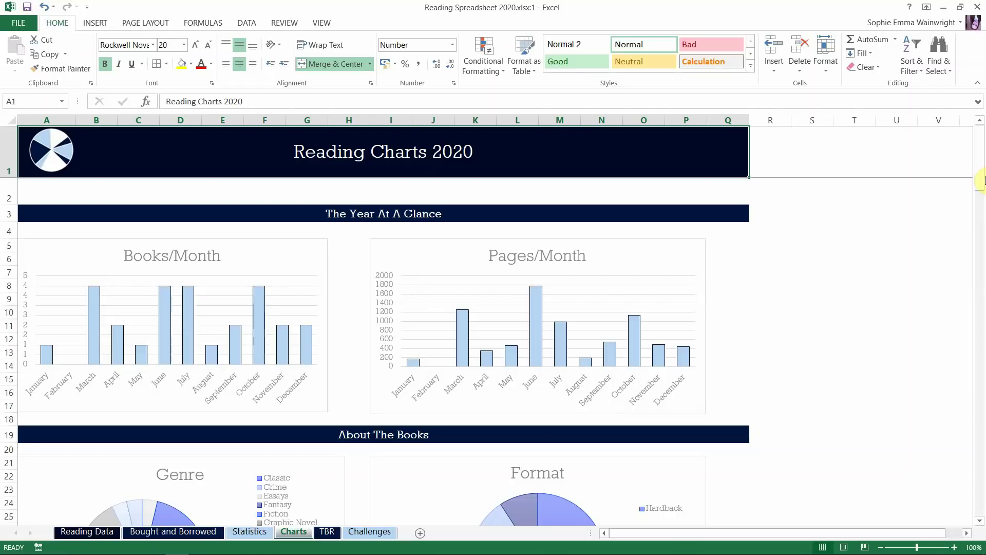
left_click_drag(981, 181, 979, 214)
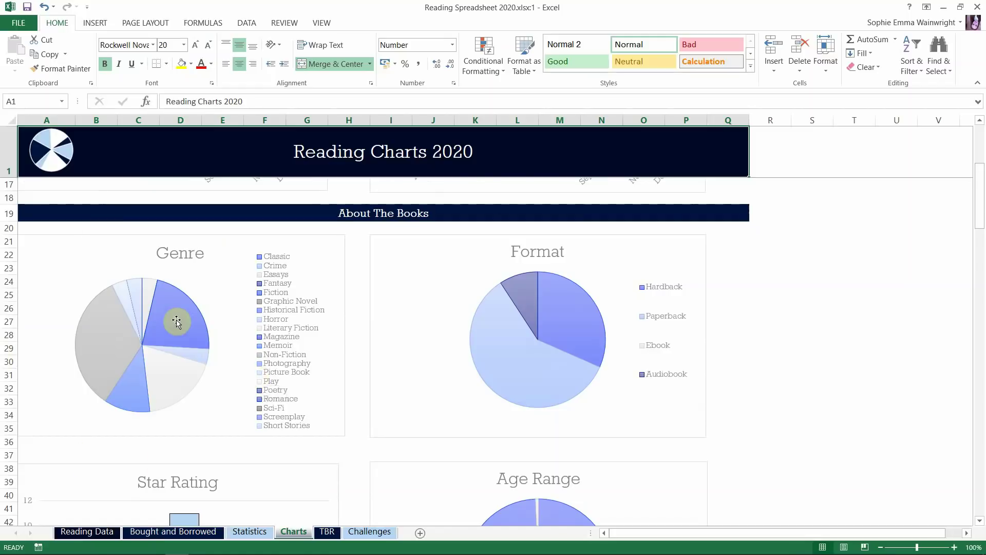
mouse_move(164, 317)
mouse_move(119, 337)
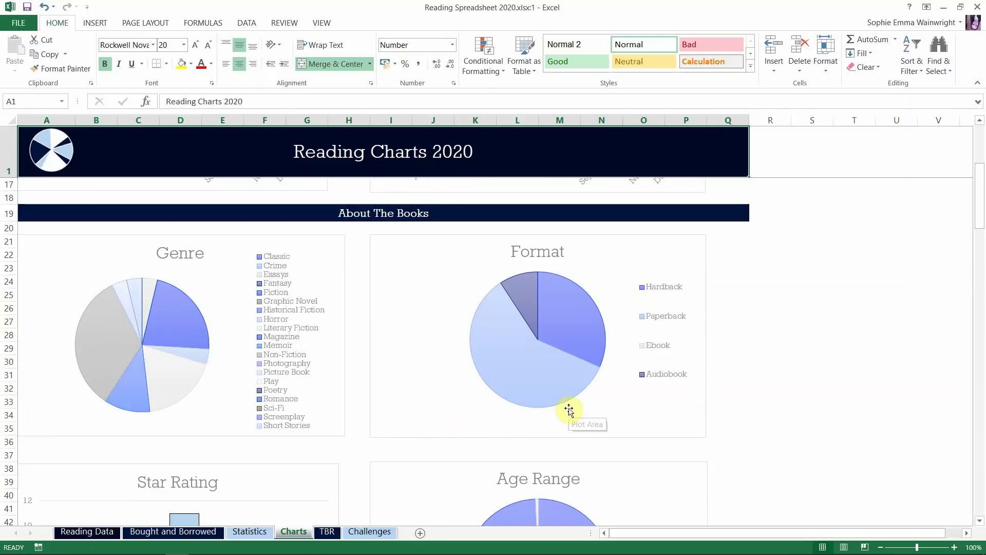
Examine the Star Rating, Age Range, Page Length and Year Published charts
key("Down")
scroll(722, 299, "down", 11)
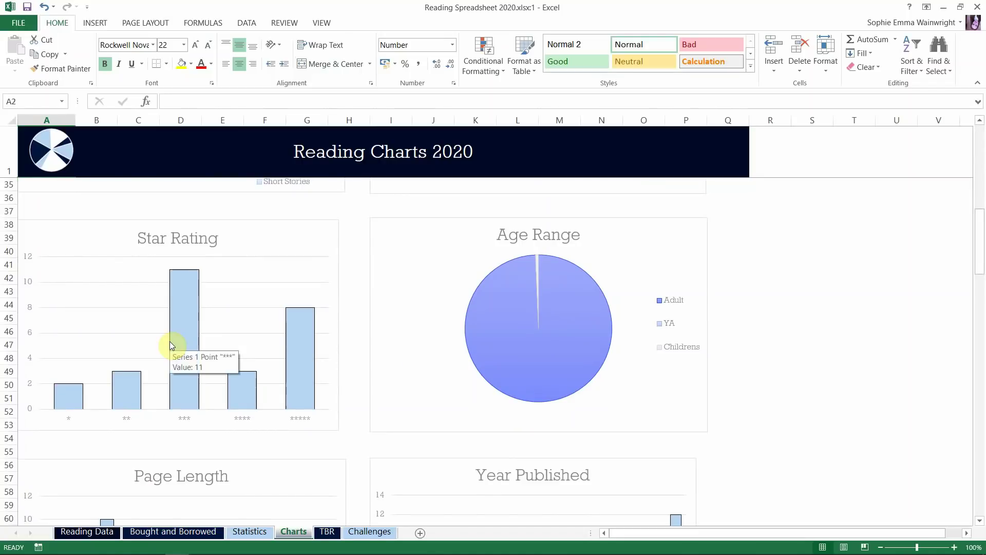
mouse_move(595, 343)
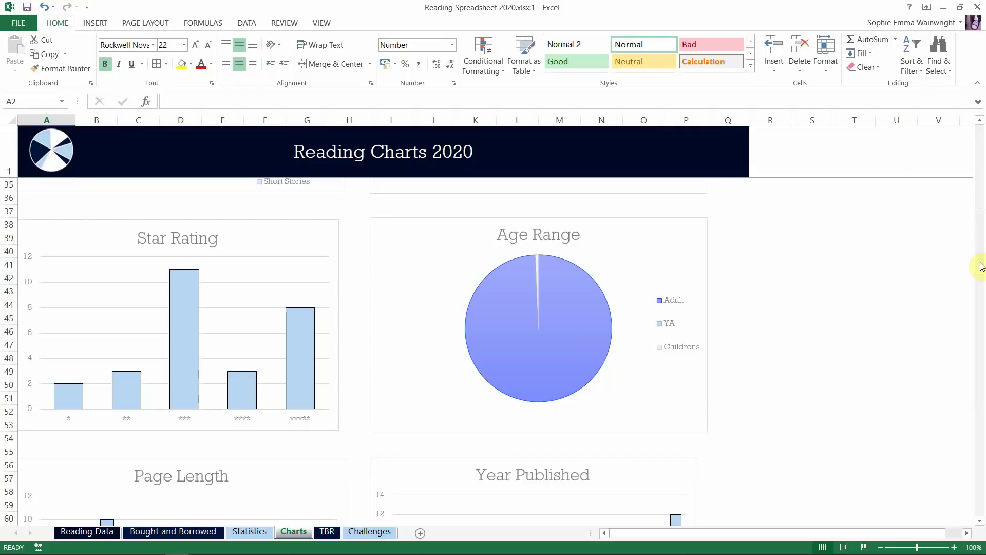
left_click_drag(980, 266, 979, 303)
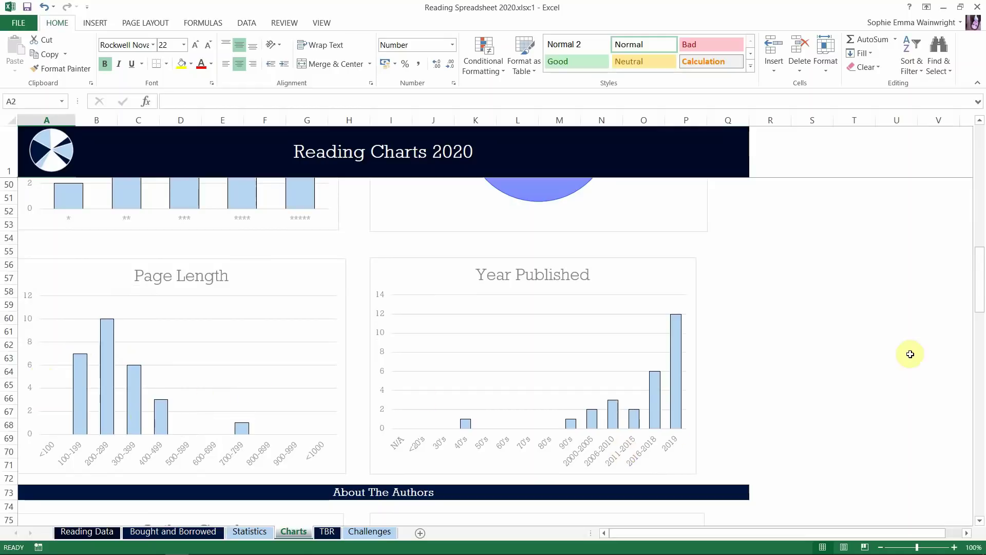
scroll(753, 349, "down", 1)
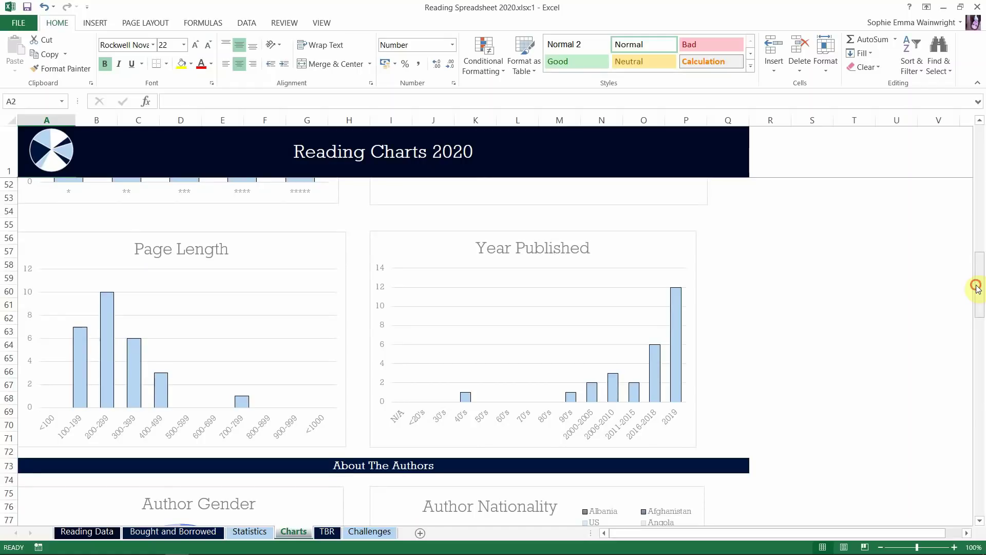
Review the About The Authors charts and the Purchases/Month and Spend/Month charts
scroll(975, 286, "down", 7)
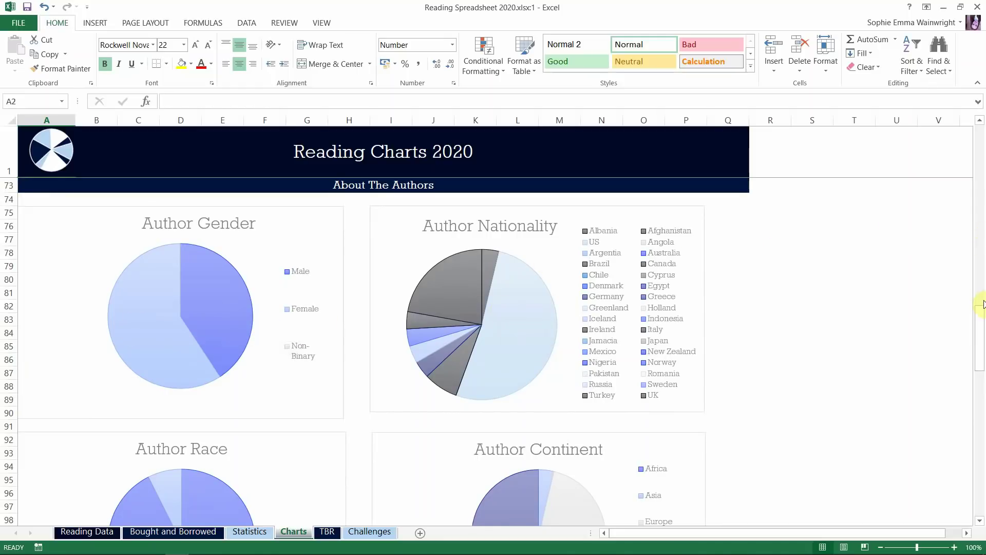
left_click_drag(981, 324, 979, 420)
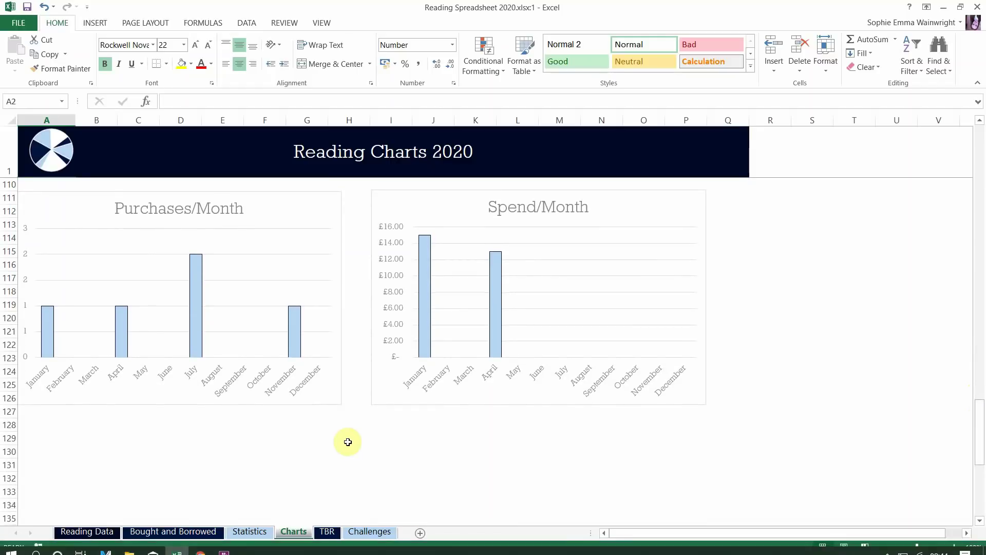
Open the TBR sheet and select the first On TBR Since date in cell A4
key("ctrl+Page_Down")
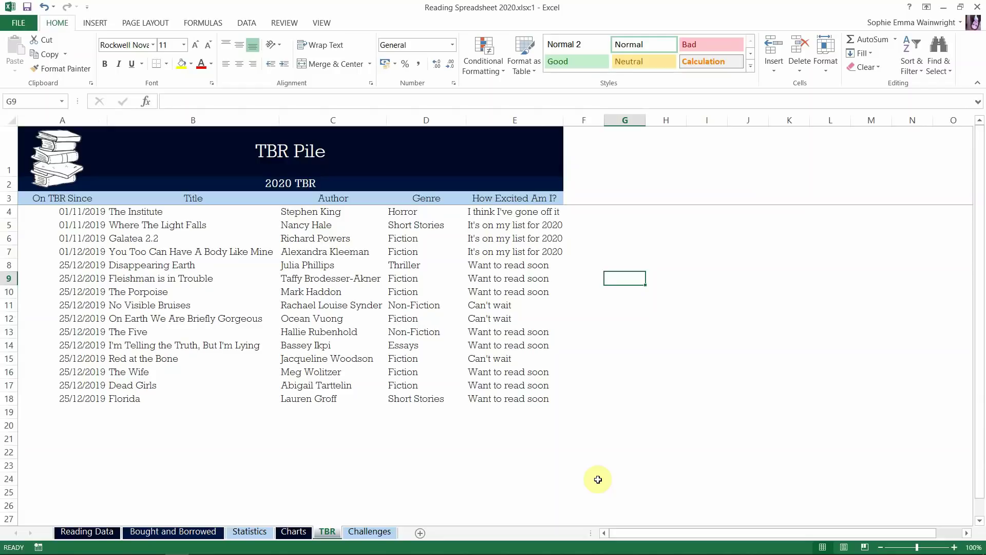
left_click(65, 221)
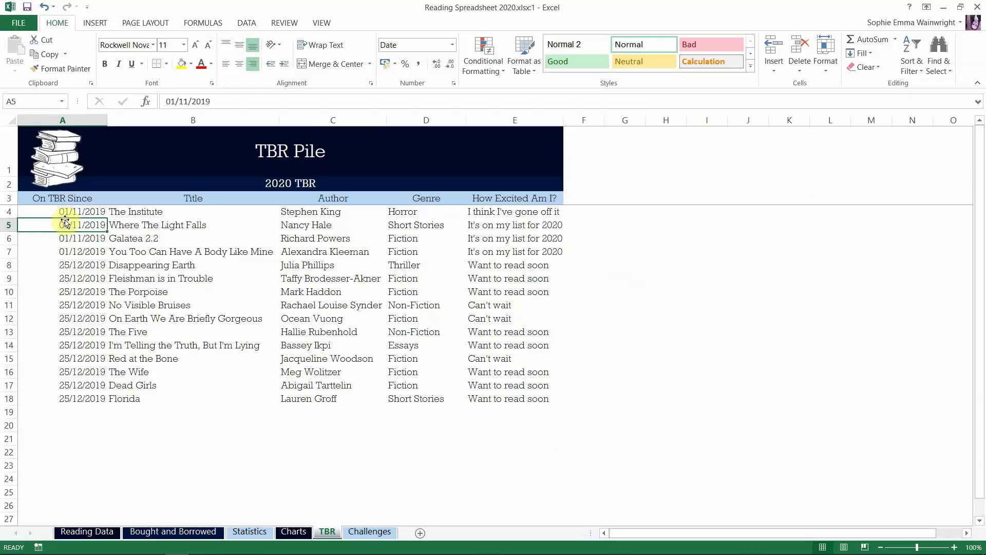
left_click(65, 211)
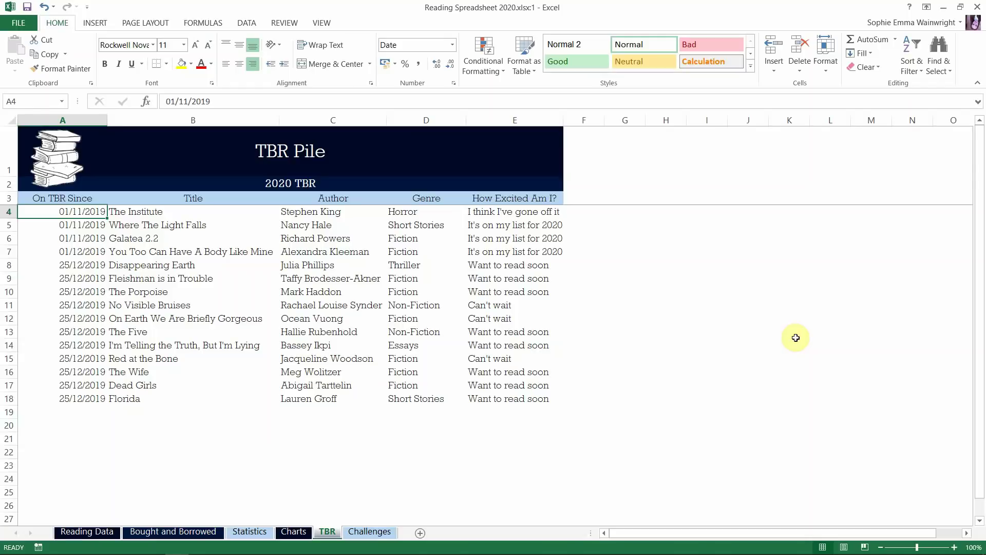
Review the On TBR Since dates for the first four books on the 2020 TBR list
key("Down")
key("Down")
key("Down")
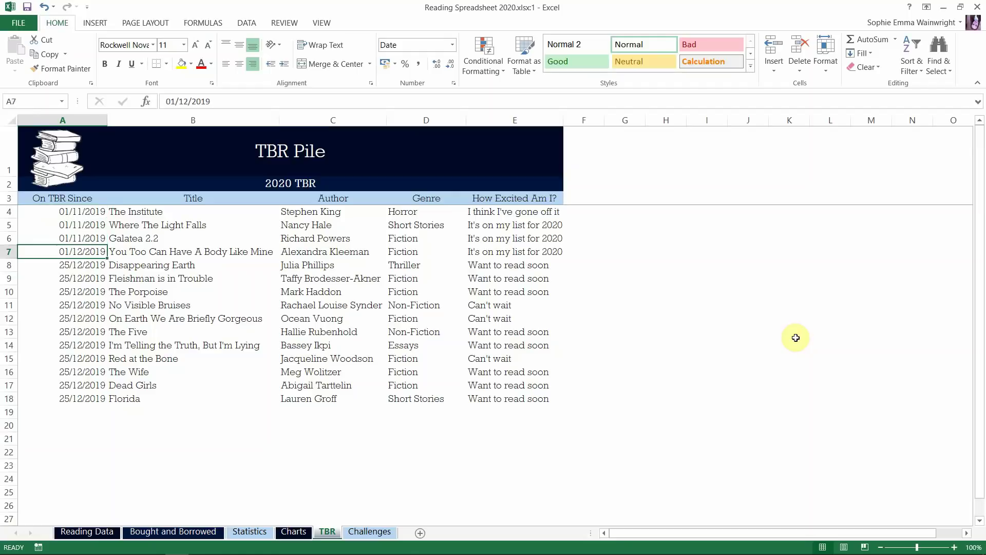
key("Up")
key("Up")
key("Up")
key("Up")
key("Down")
key("Down")
key("Down")
key("Down")
key("Down")
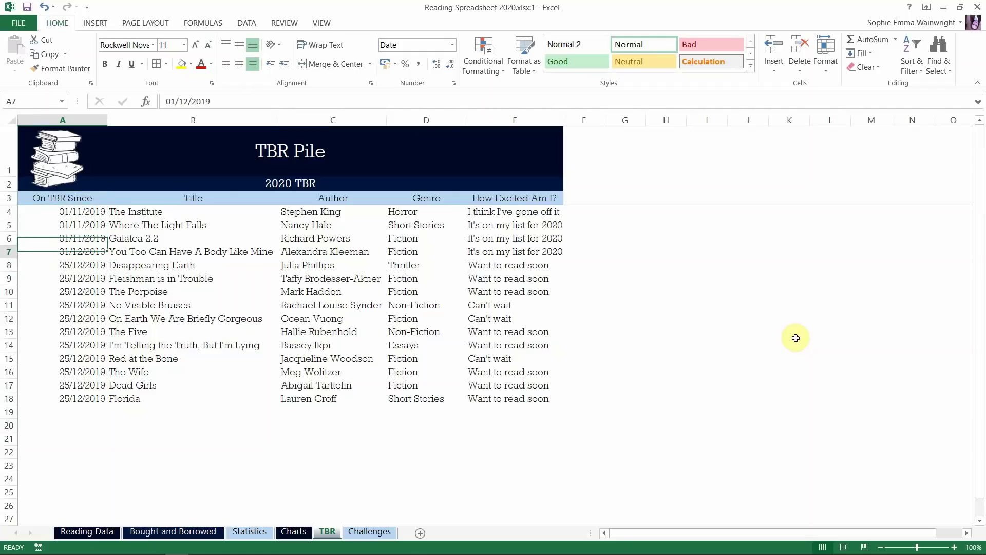
key("Up")
key("Up")
key("Up")
key("Up")
key("Down")
key("Down")
key("Down")
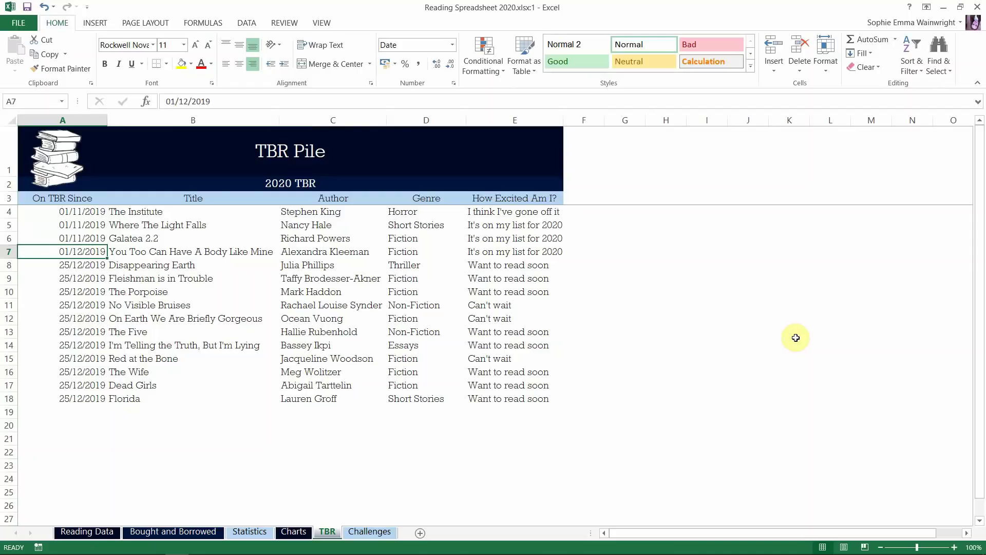
Review the Title, Author, Genre and How Excited Am I? entries for the book in row 7
key("Right")
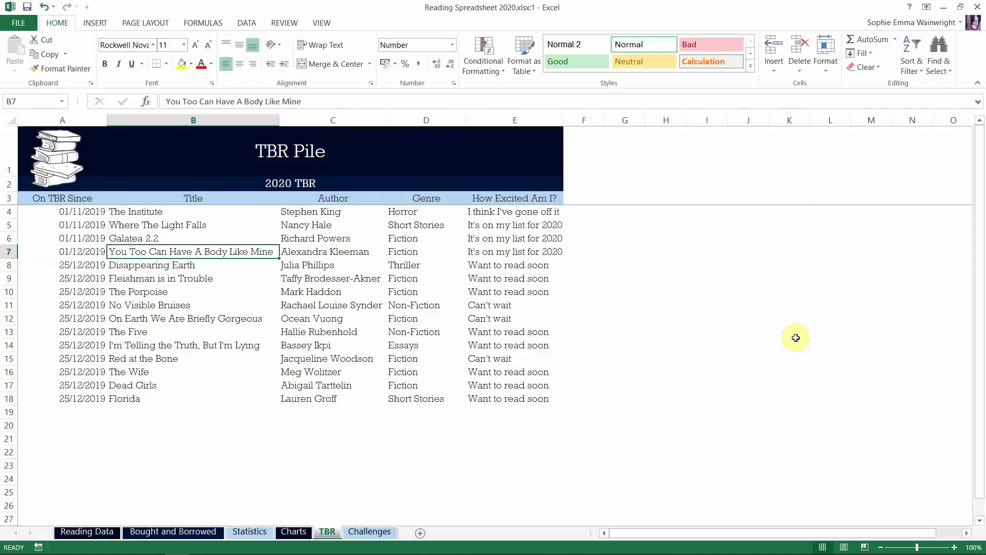
key("Right")
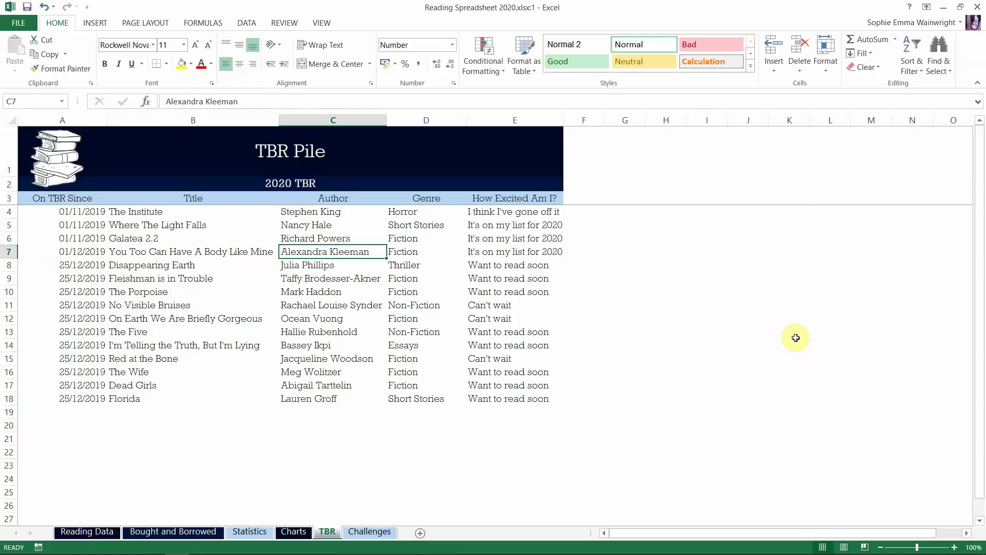
key("Right")
key("Right")
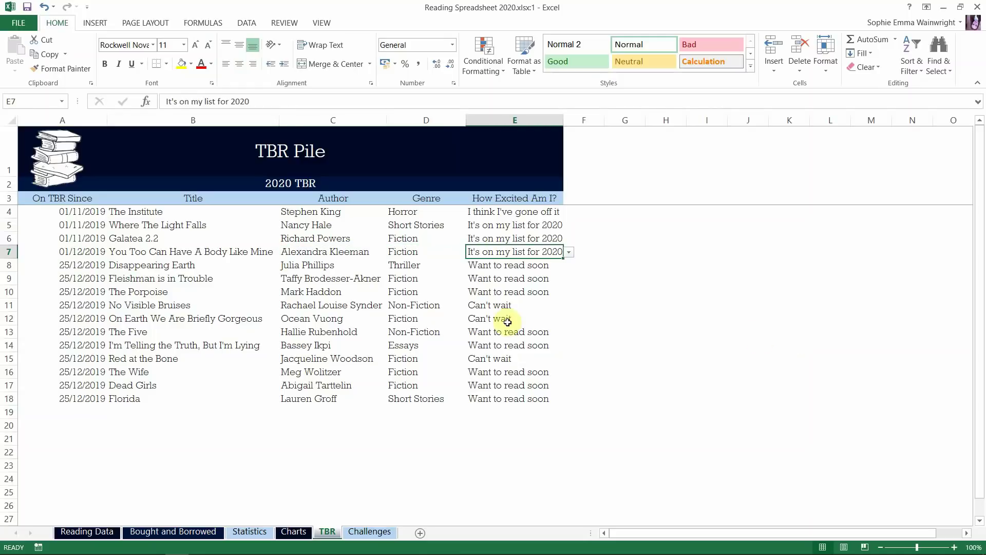
Review the available How Excited Am I? choices for the empty cell E19, leaving the cell blank
left_click(505, 411)
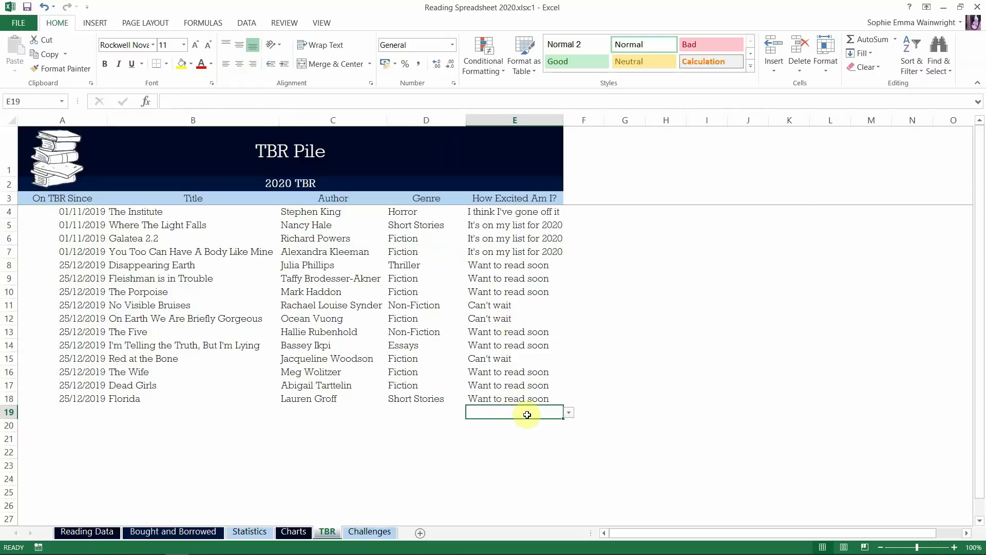
left_click(569, 410)
left_click(553, 412)
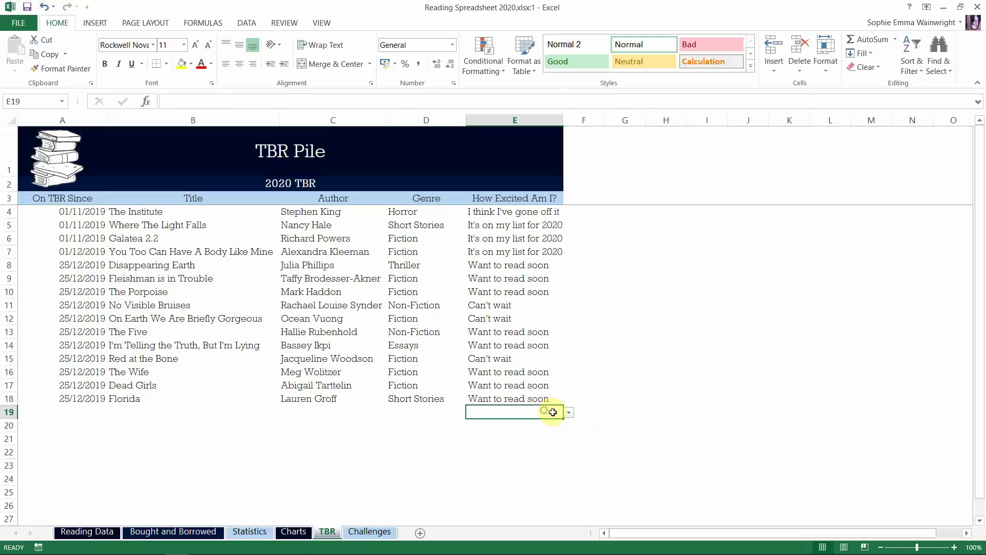
left_click(569, 413)
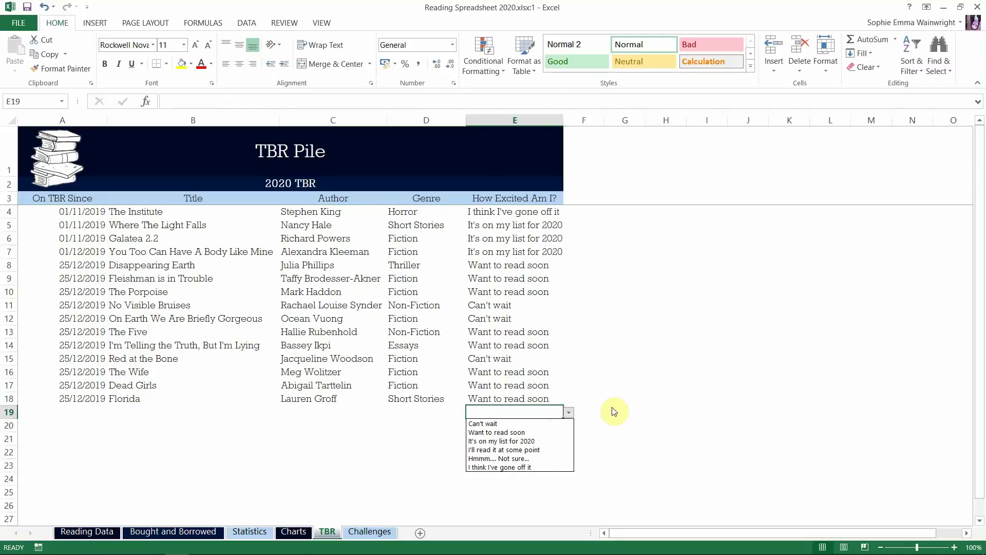
key("Escape")
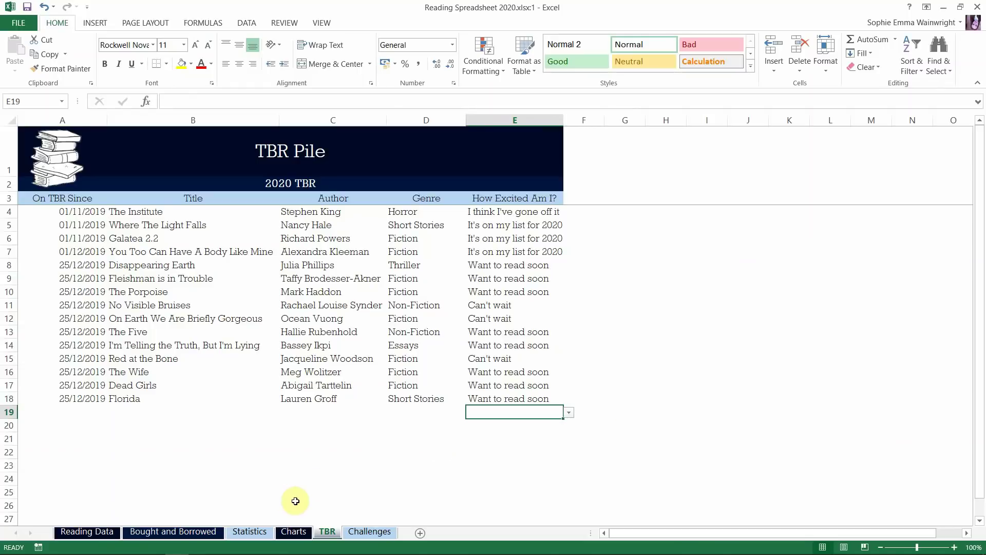
Open the Challenges sheet and review the Challenge and Books Completed With headings of the Read Harder Challenge 2020
left_click(370, 532)
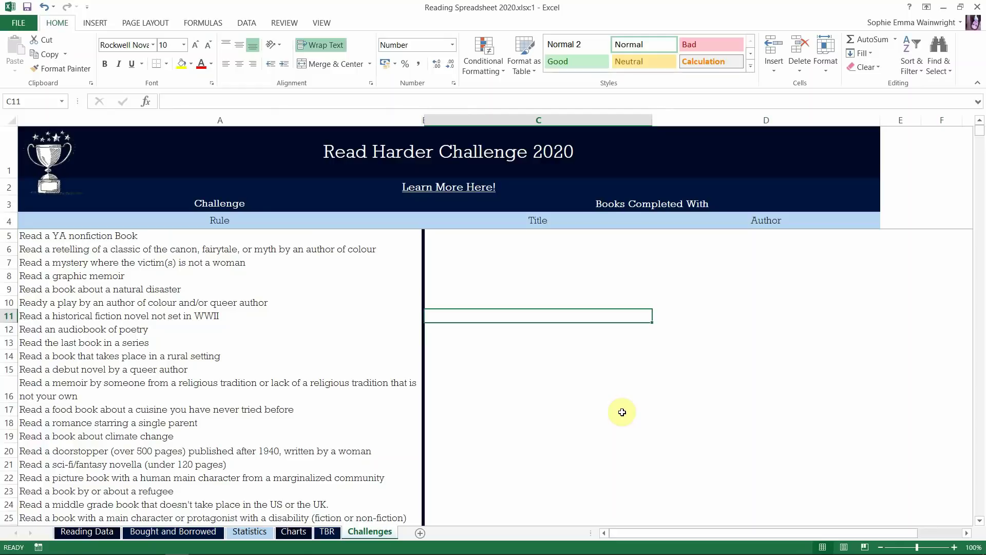
left_click(231, 202)
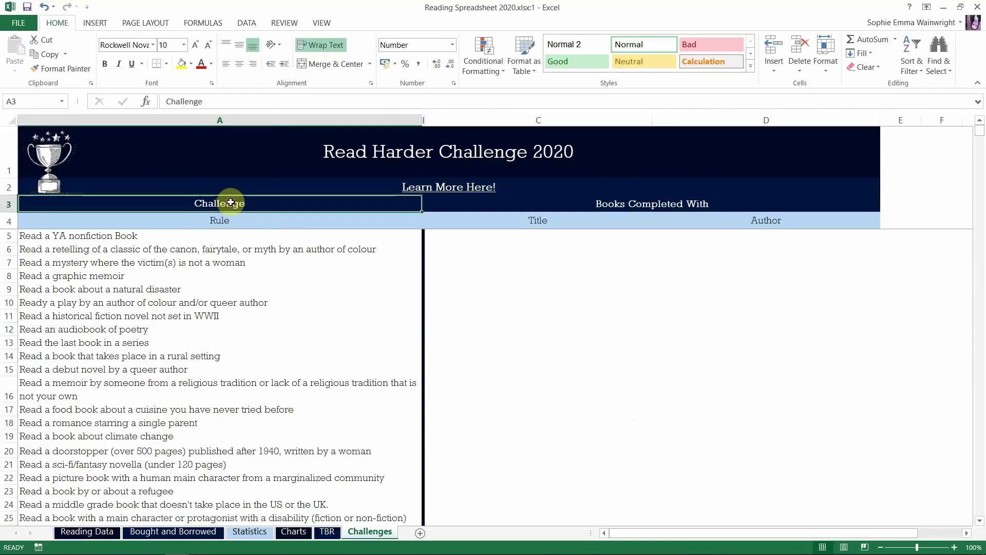
key("Down")
left_click(231, 202)
left_click(557, 217)
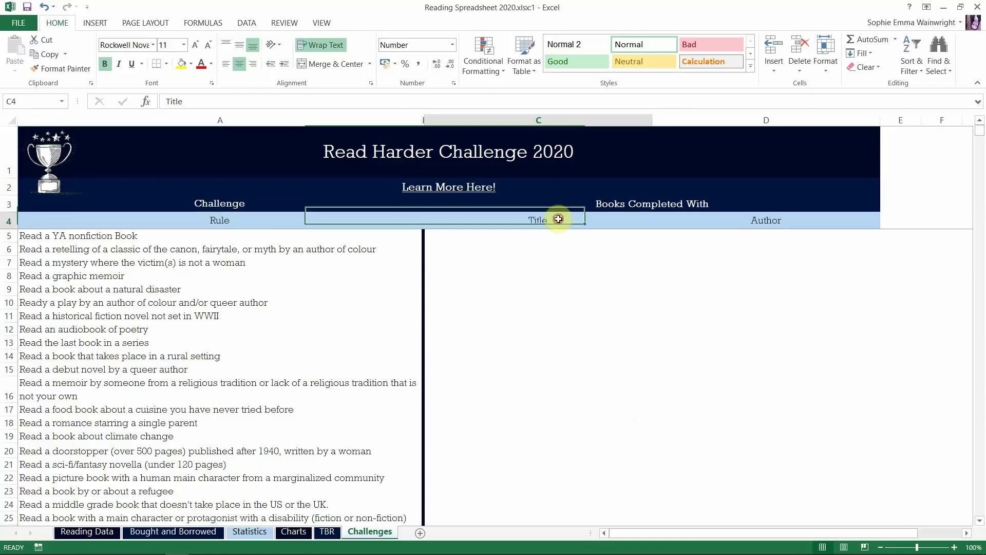
key("Right")
key("Up")
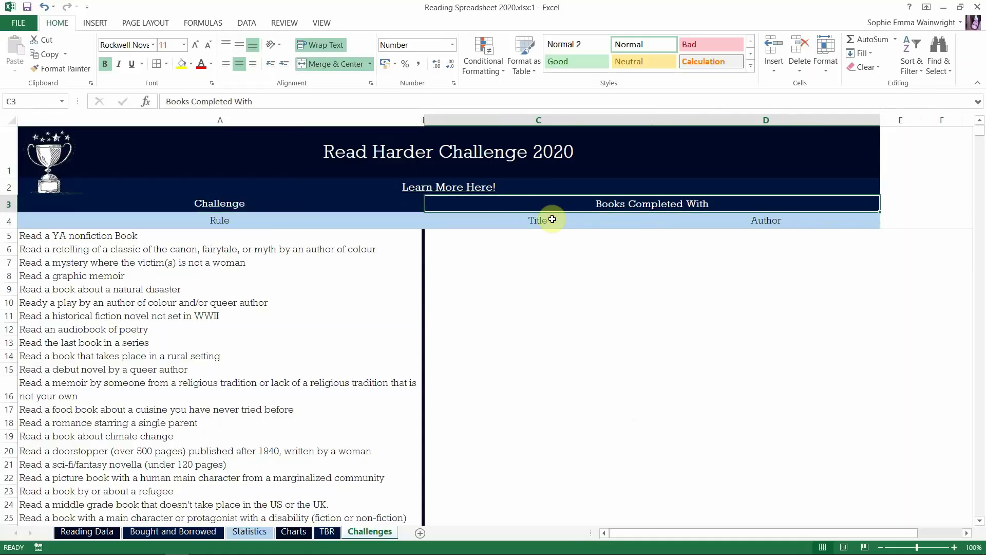
View the Read Harder Challenge web page through the Learn More Here! link, and return to the Excel workbook
left_click(476, 187)
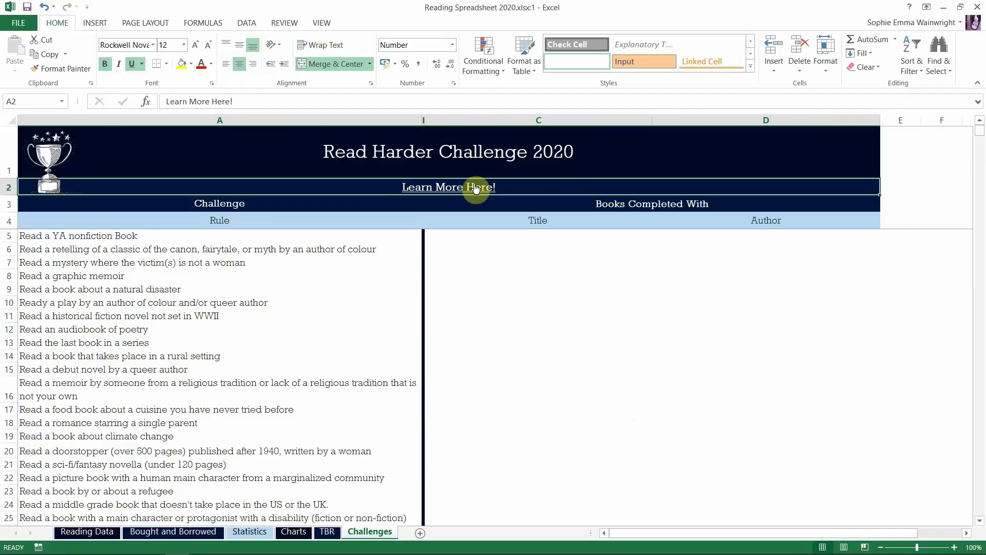
left_click(476, 188)
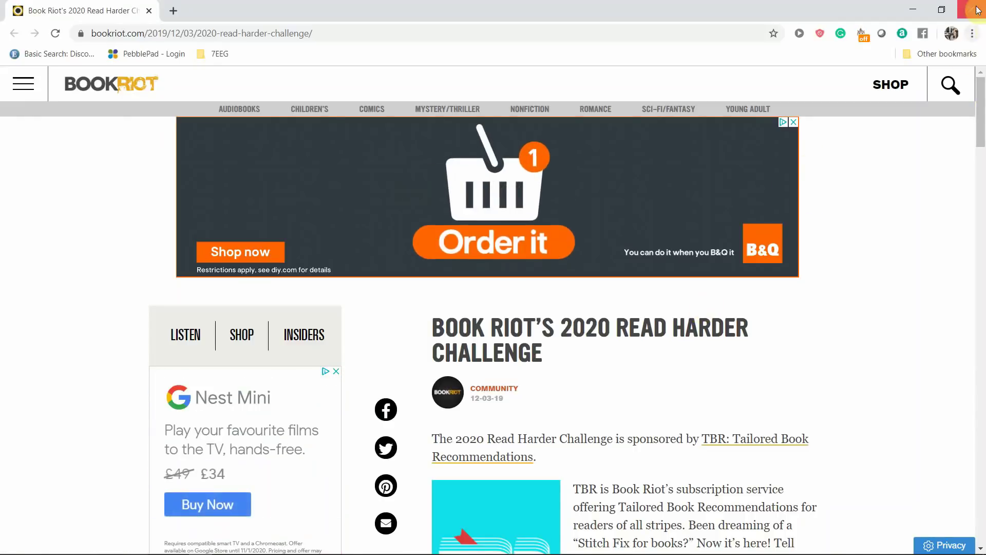
key("alt+Tab")
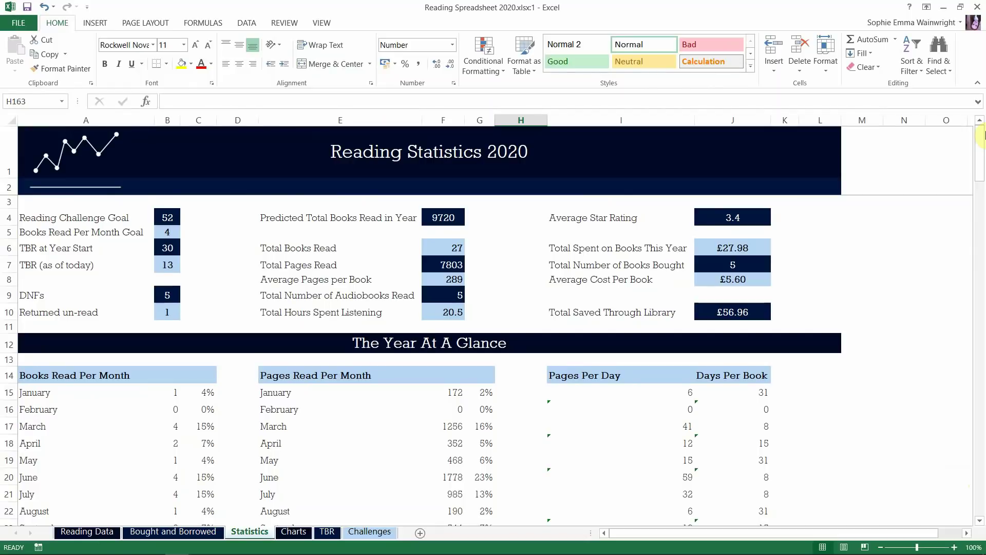